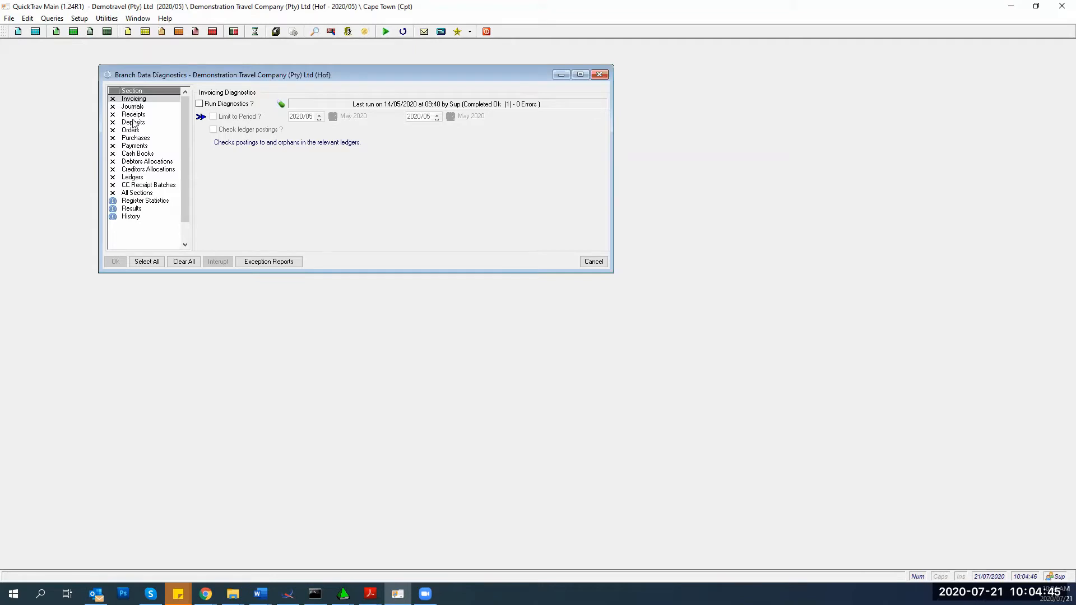
# Flag all options for all diagnostic sections and run the branch data diagnostics
pyautogui.click(146, 261)
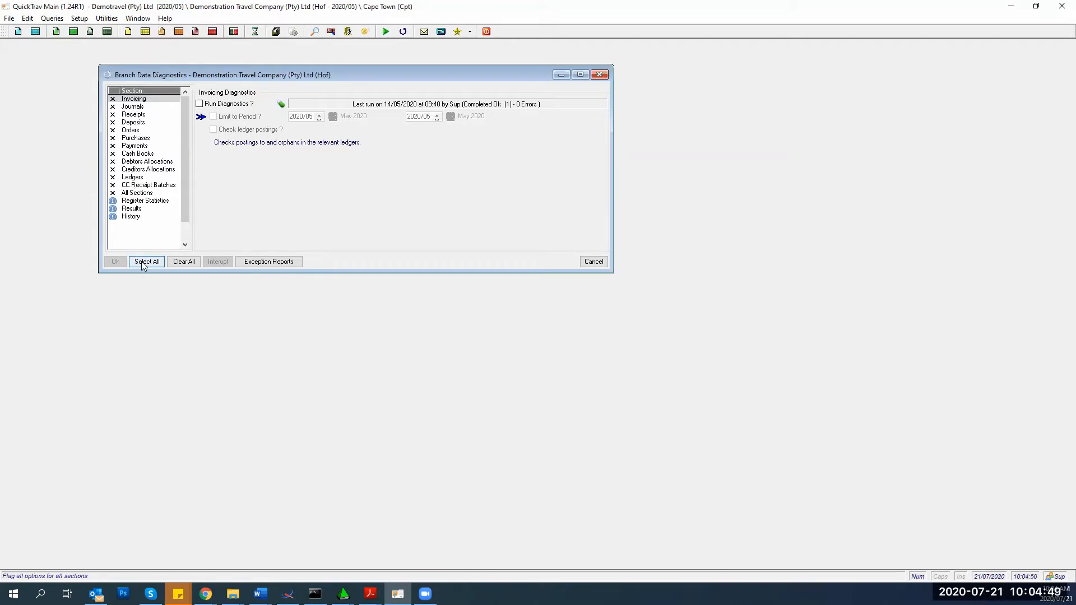
pyautogui.click(144, 262)
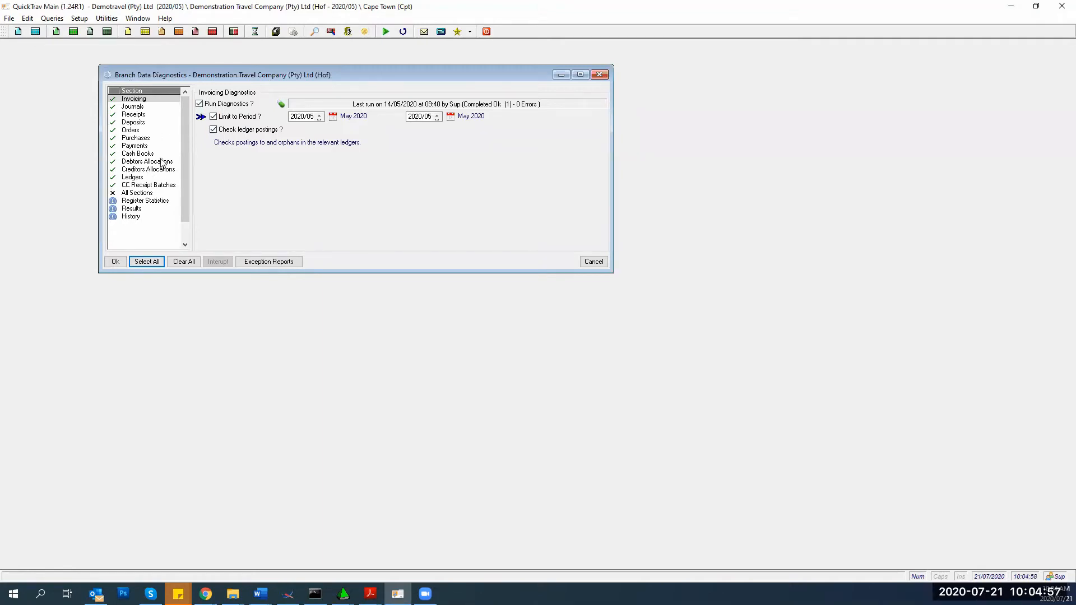
pyautogui.click(116, 262)
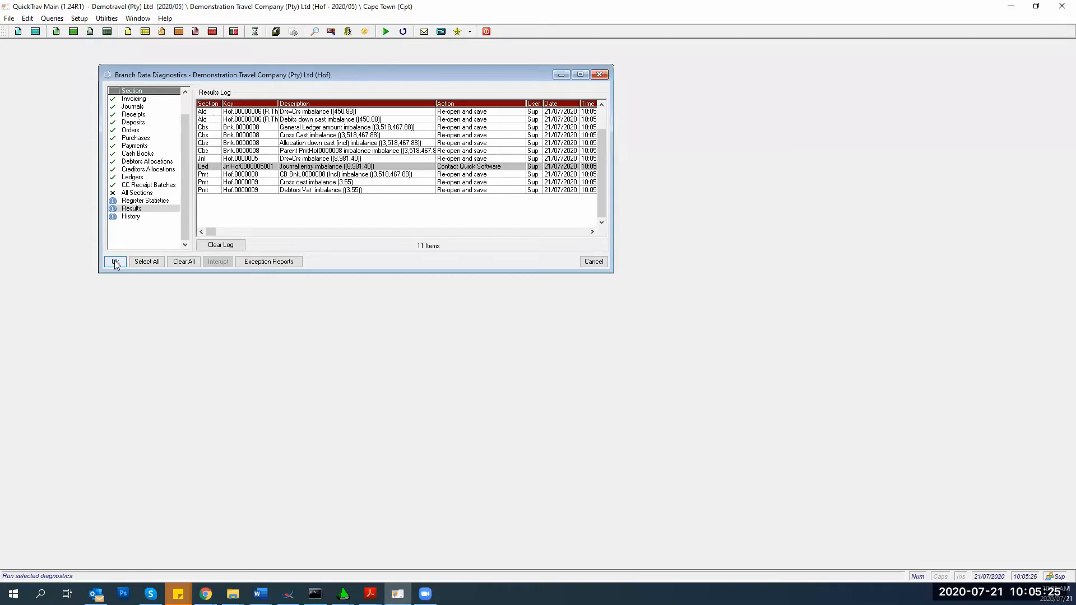
# Open the debtors allocation voucher behind the Ald Drs=Crs imbalance result and reopen it for editing
pyautogui.click(203, 112)
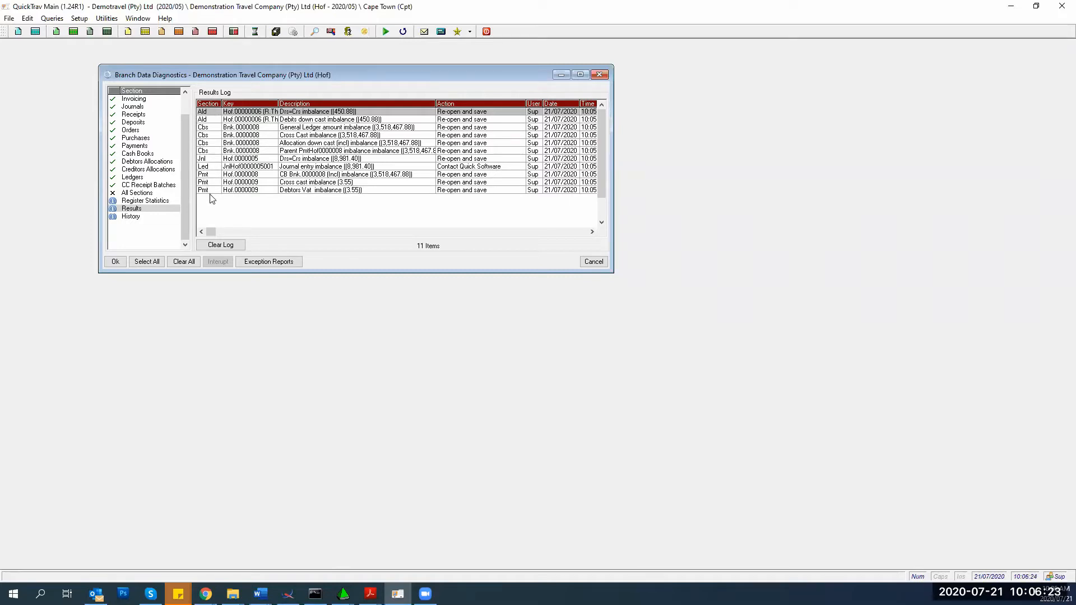
pyautogui.doubleClick(212, 115)
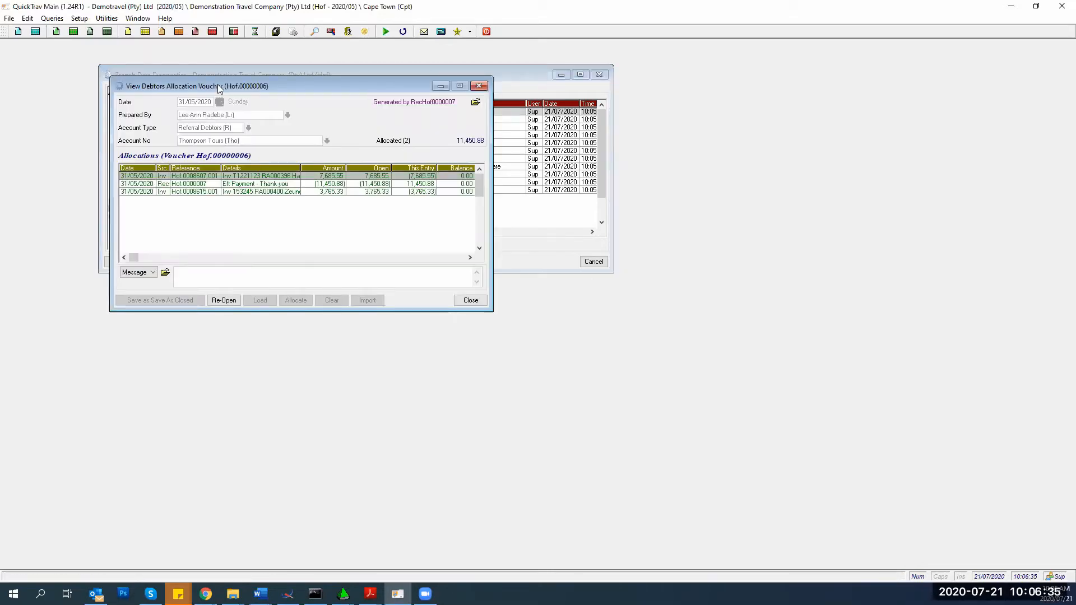
pyautogui.moveTo(218, 86); pyautogui.dragTo(570, 115)
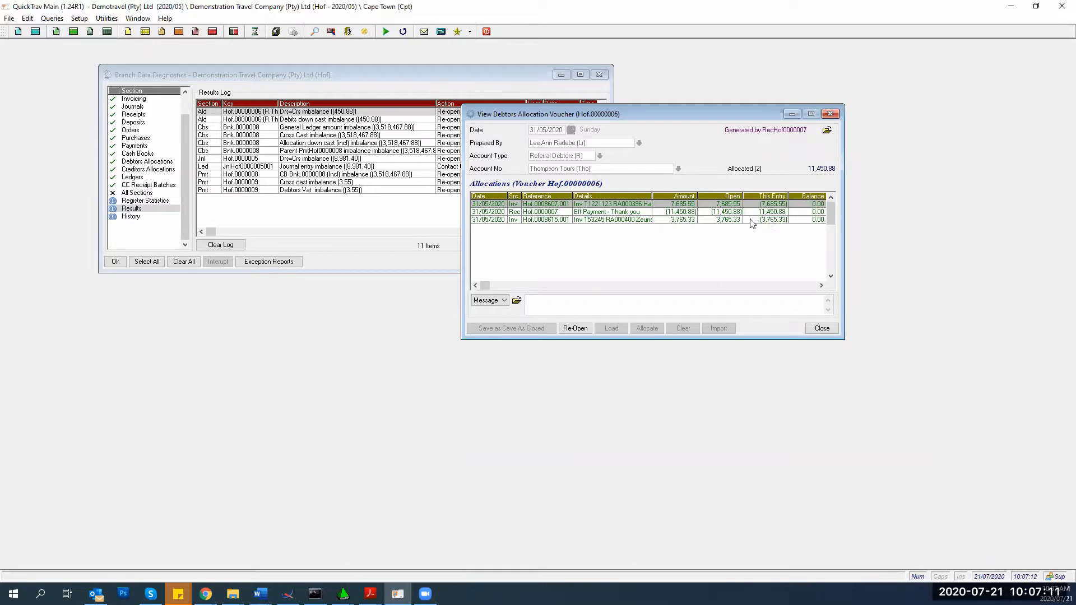
pyautogui.click(581, 331)
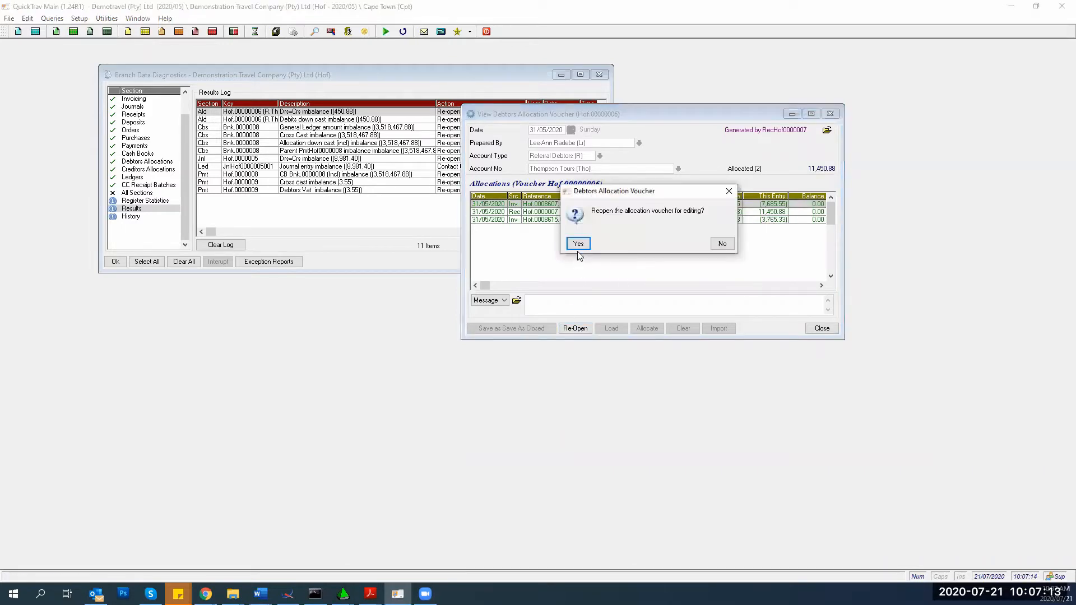
pyautogui.click(580, 245)
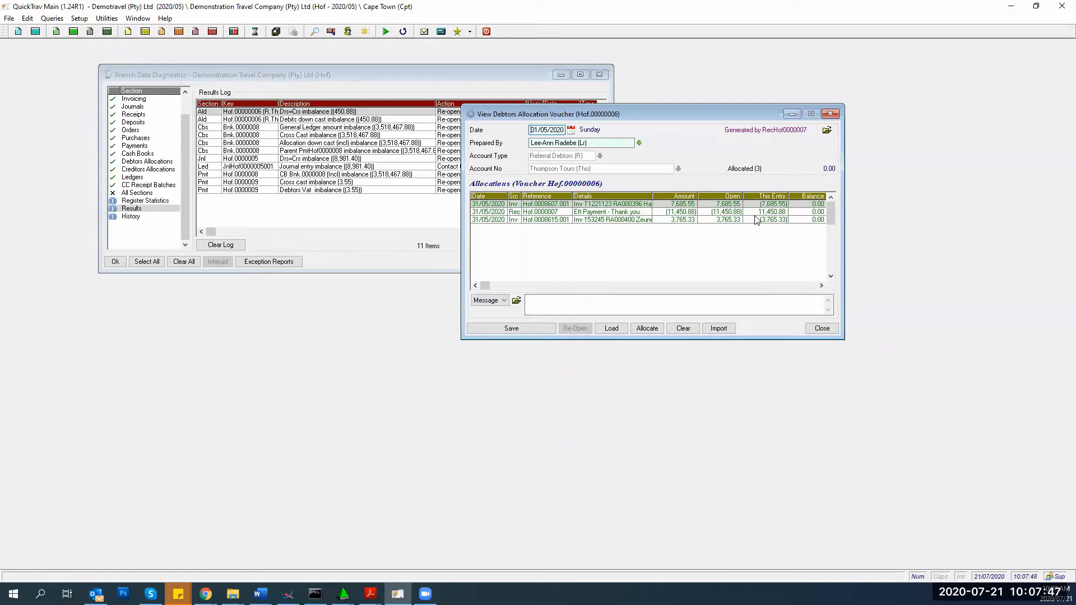
# Load all open items into the debtors allocation voucher and save it as closed
pyautogui.click(607, 331)
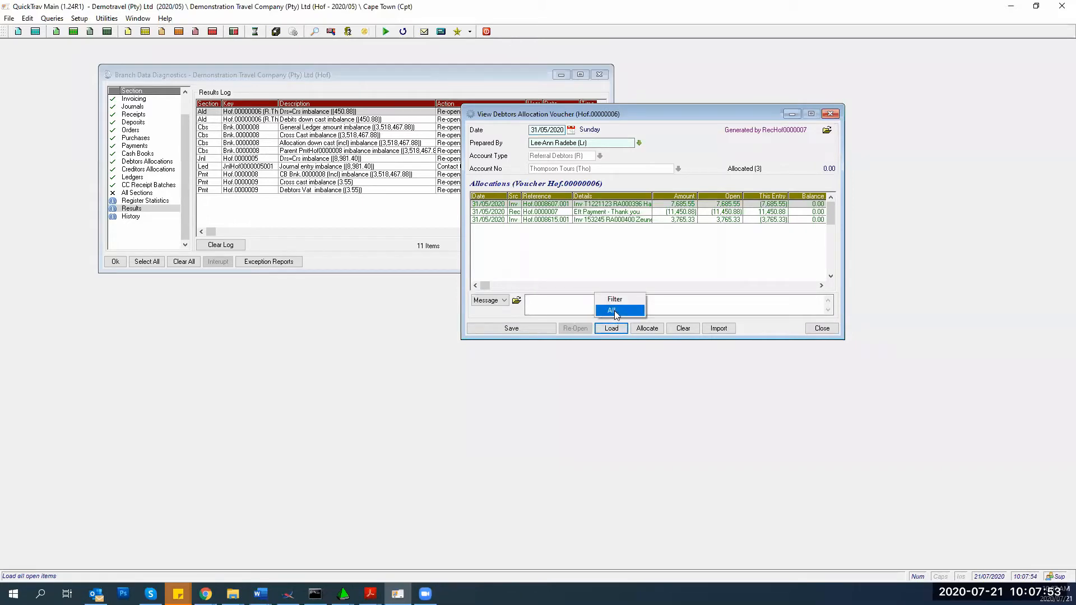
pyautogui.click(612, 310)
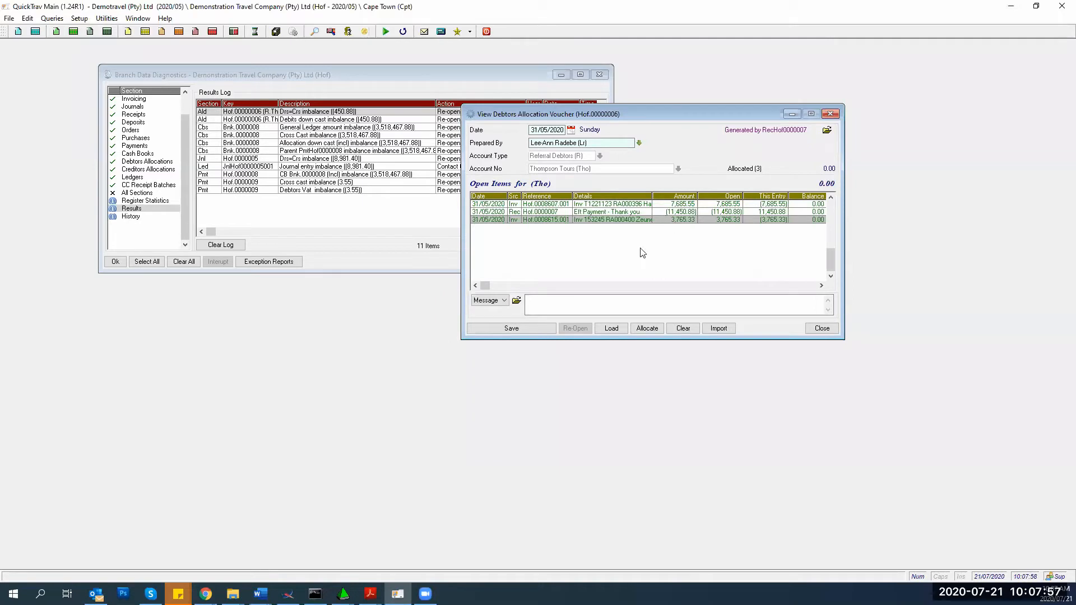
pyautogui.click(610, 329)
pyautogui.click(512, 331)
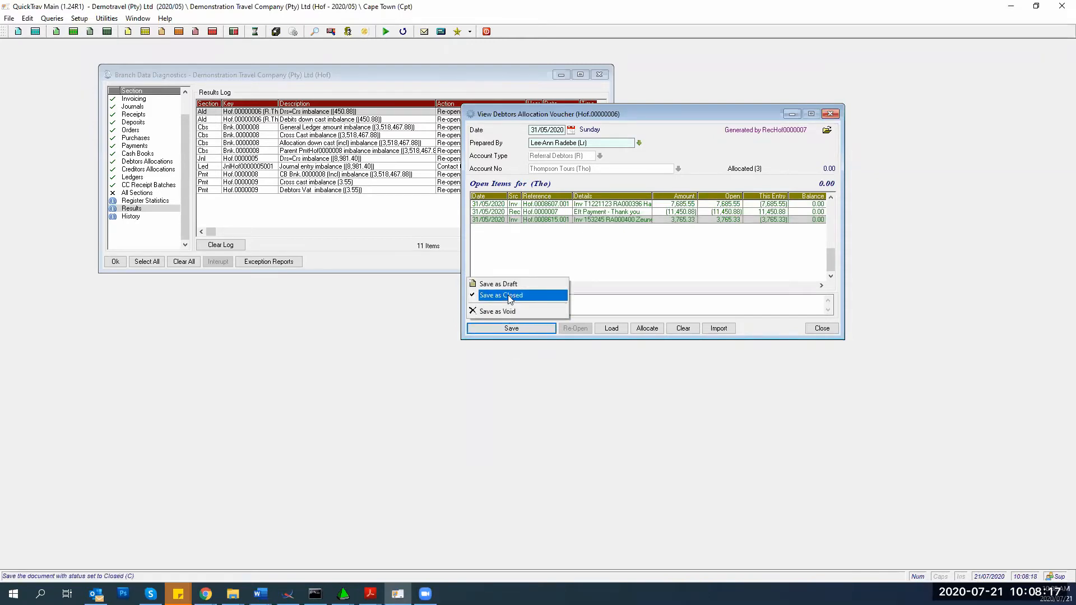
pyautogui.click(508, 295)
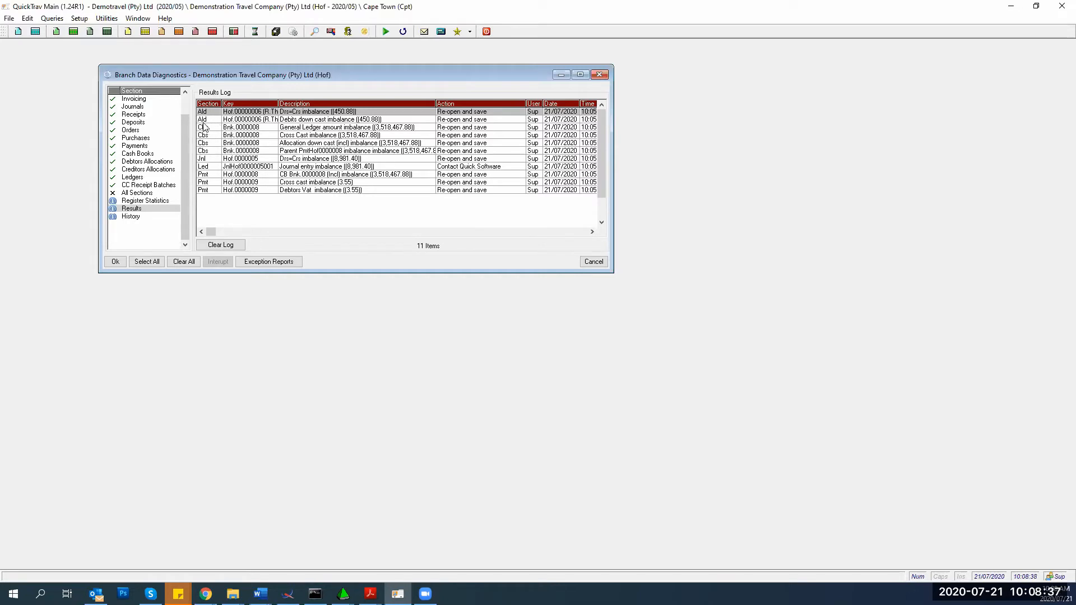
# Open the journal entry behind the Jnl Drs=Crs imbalance result and review its lines from the first one
pyautogui.click(201, 161)
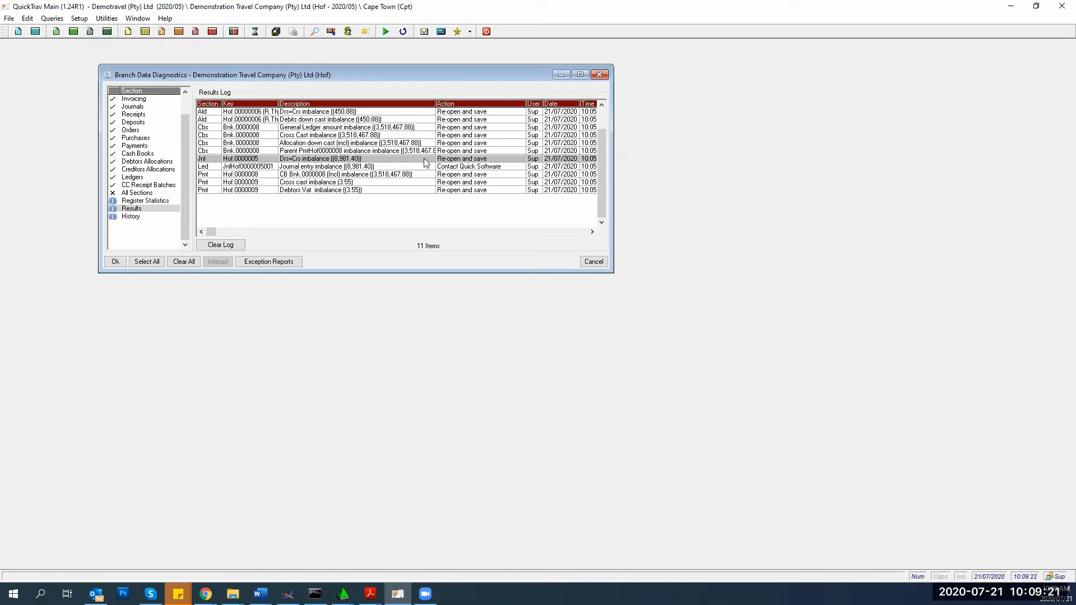
pyautogui.doubleClick(422, 159)
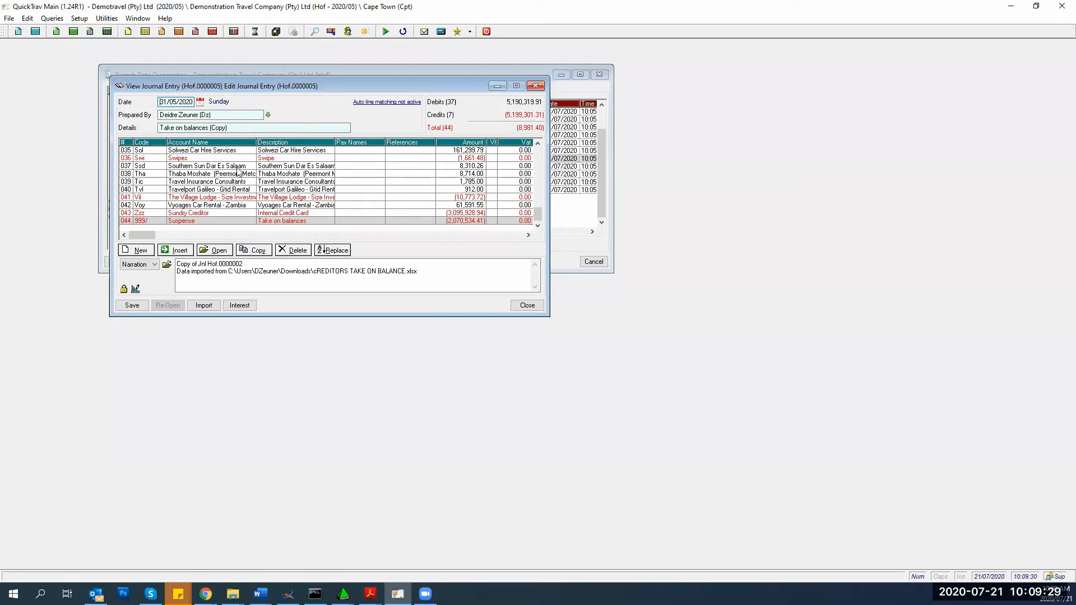
pyautogui.scroll(9, 233, 173)
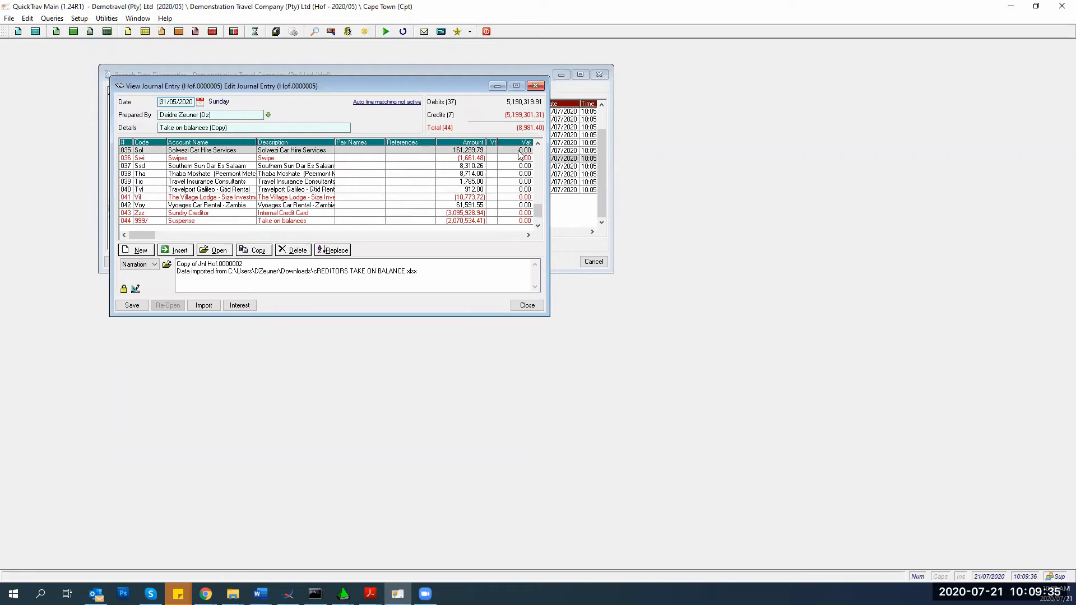
pyautogui.moveTo(537, 213); pyautogui.dragTo(541, 131)
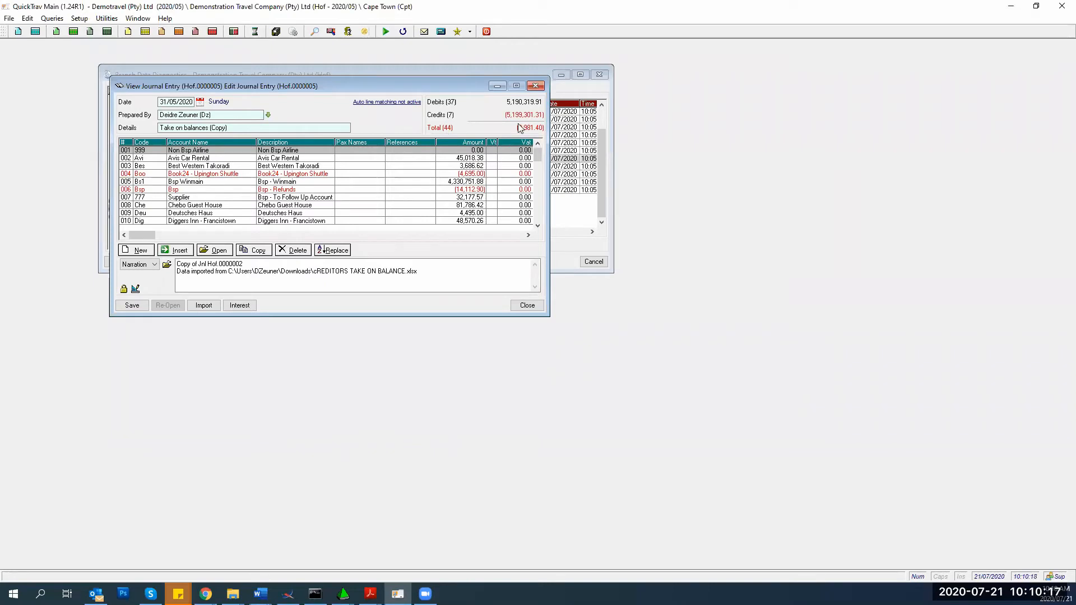
pyautogui.click(400, 167)
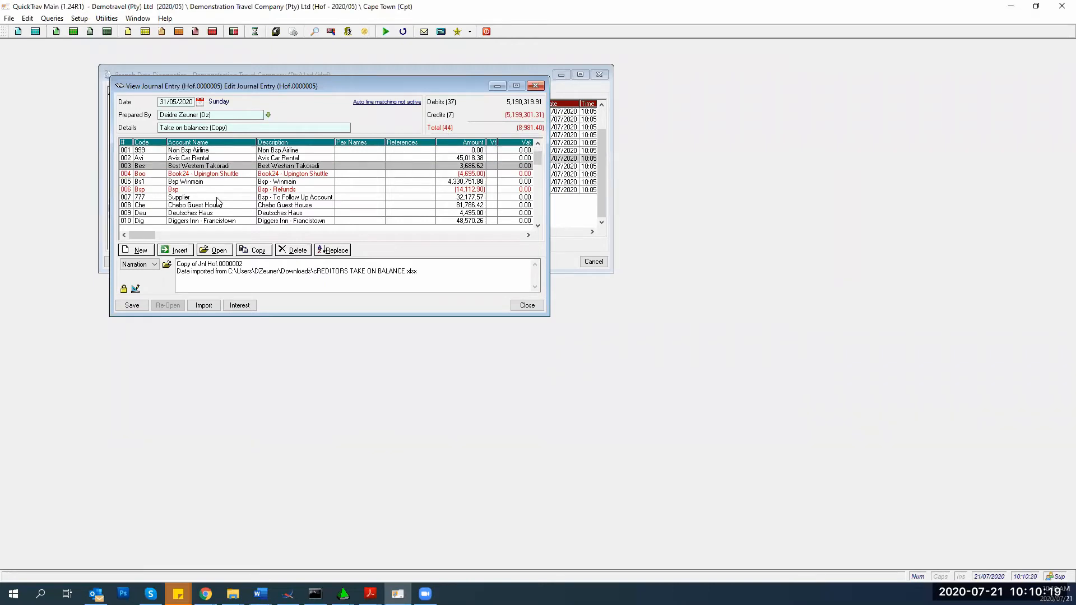
# Set the amount of the Non Bsp Airline journal line to 8981.40 and save the journal entry as closed
pyautogui.doubleClick(241, 151)
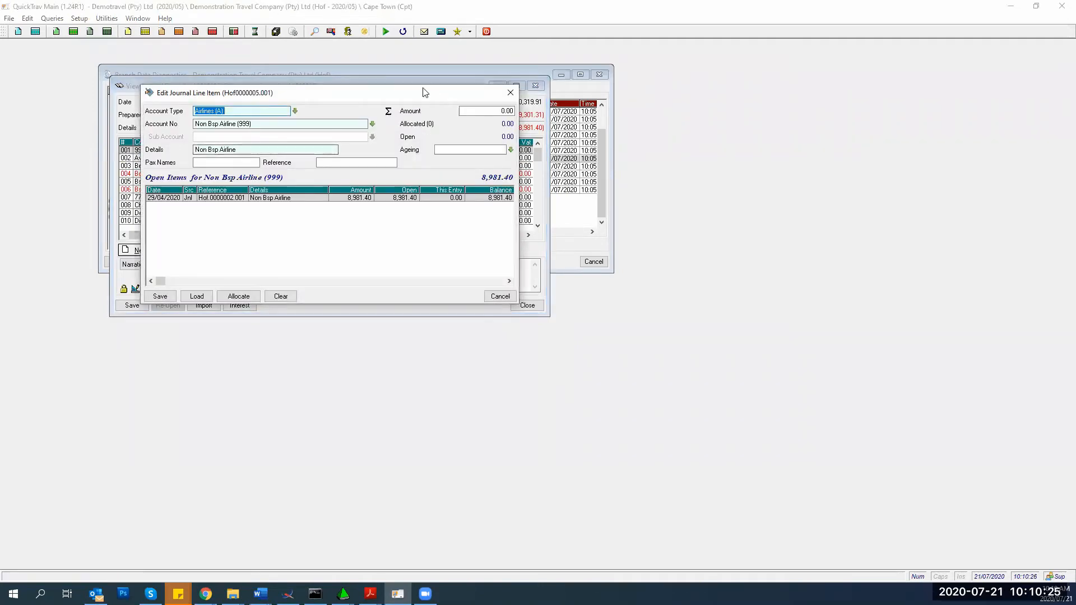
pyautogui.click(491, 230)
pyautogui.write('898')
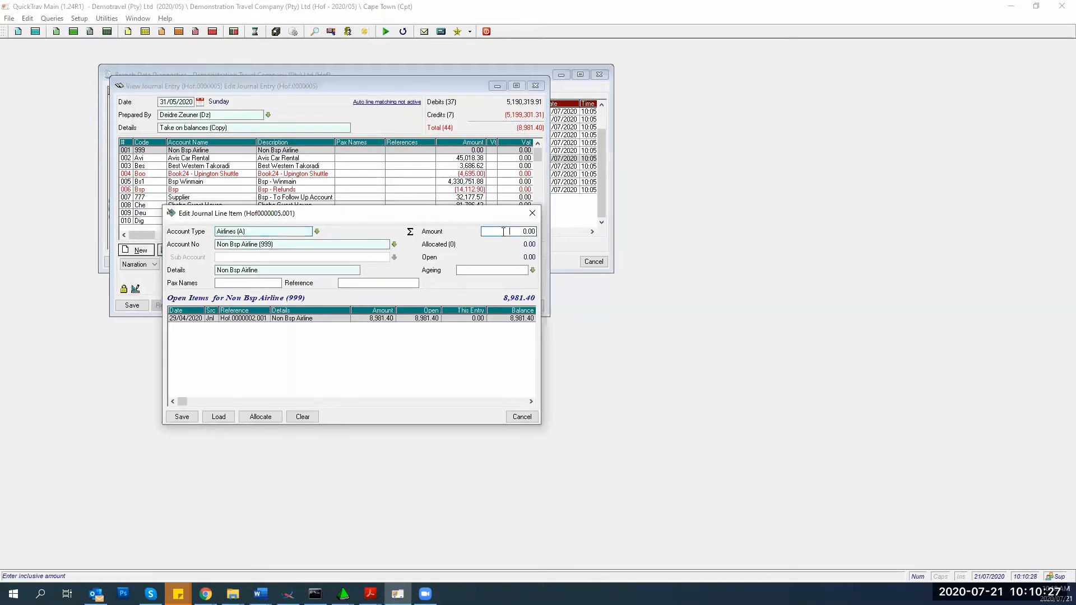
pyautogui.write('1.40')
pyautogui.press('Tab')
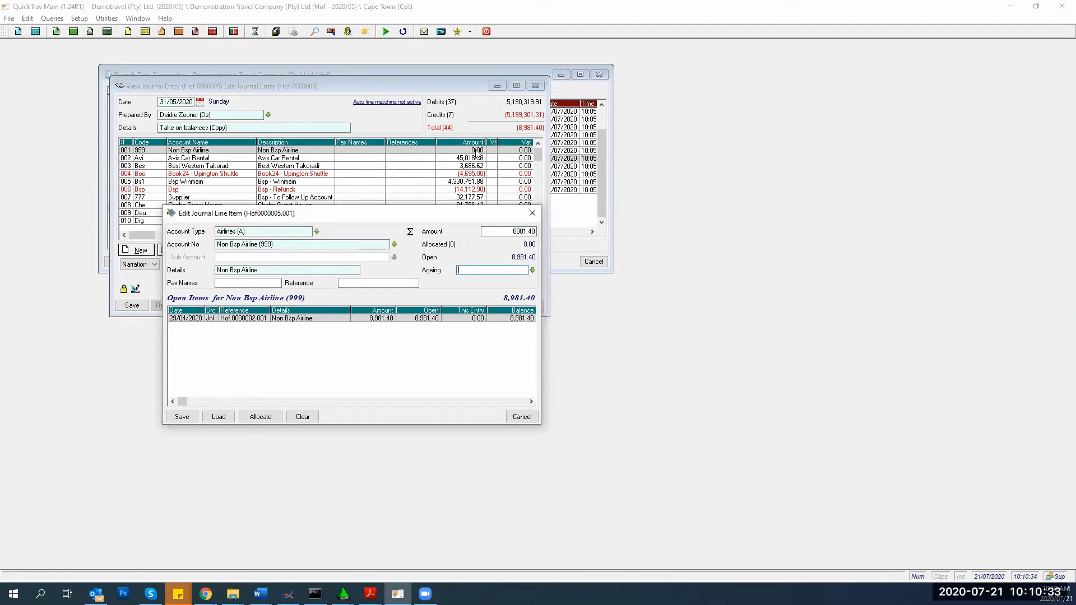
pyautogui.click(183, 417)
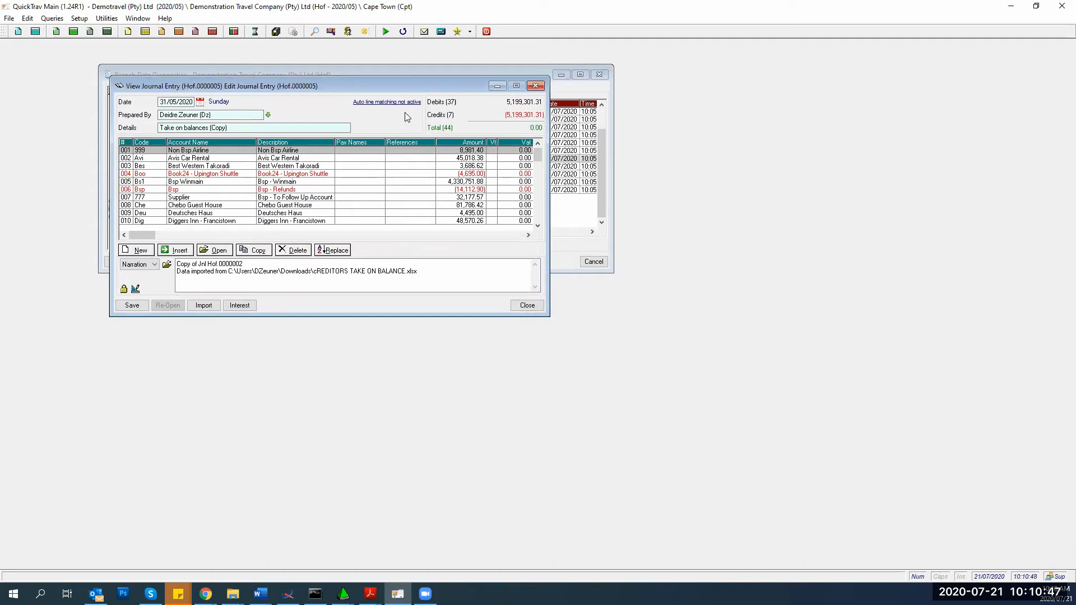
pyautogui.click(127, 308)
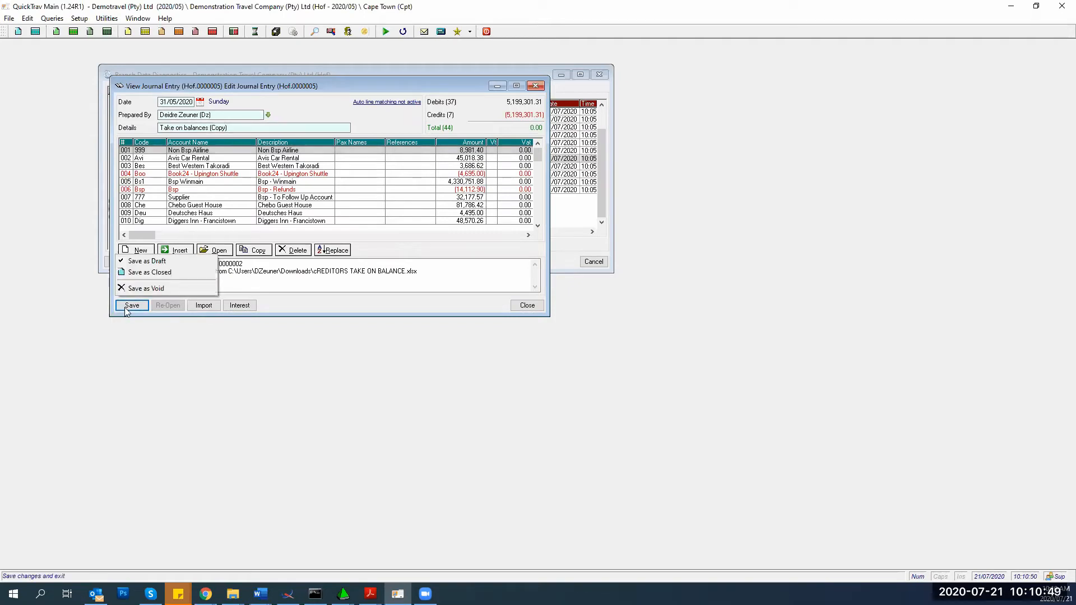
pyautogui.click(140, 273)
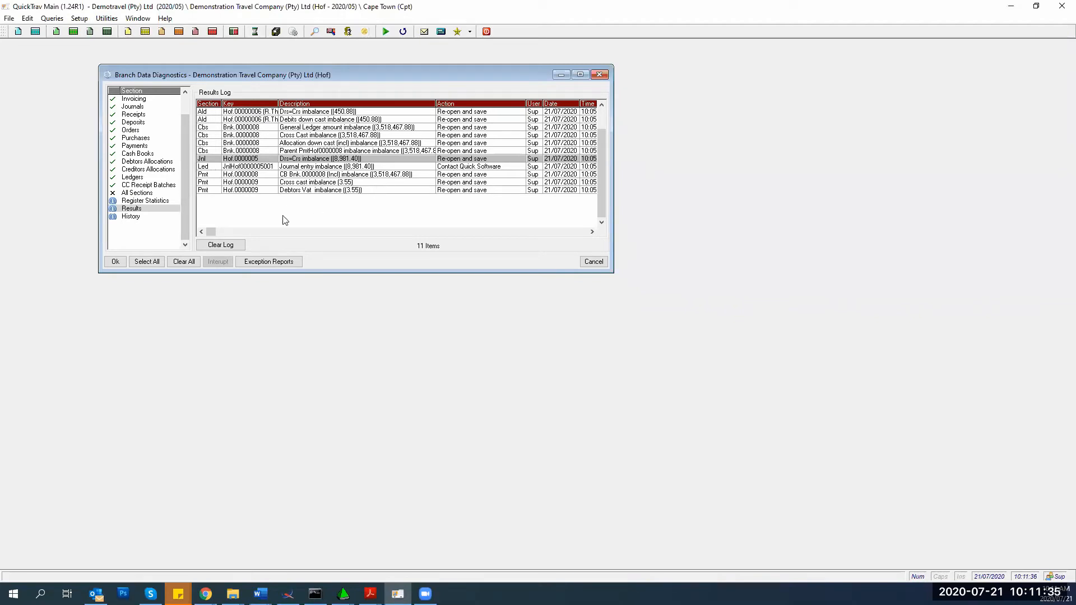
# Clear the diagnostics results log and run the selected diagnostics again
pyautogui.click(219, 249)
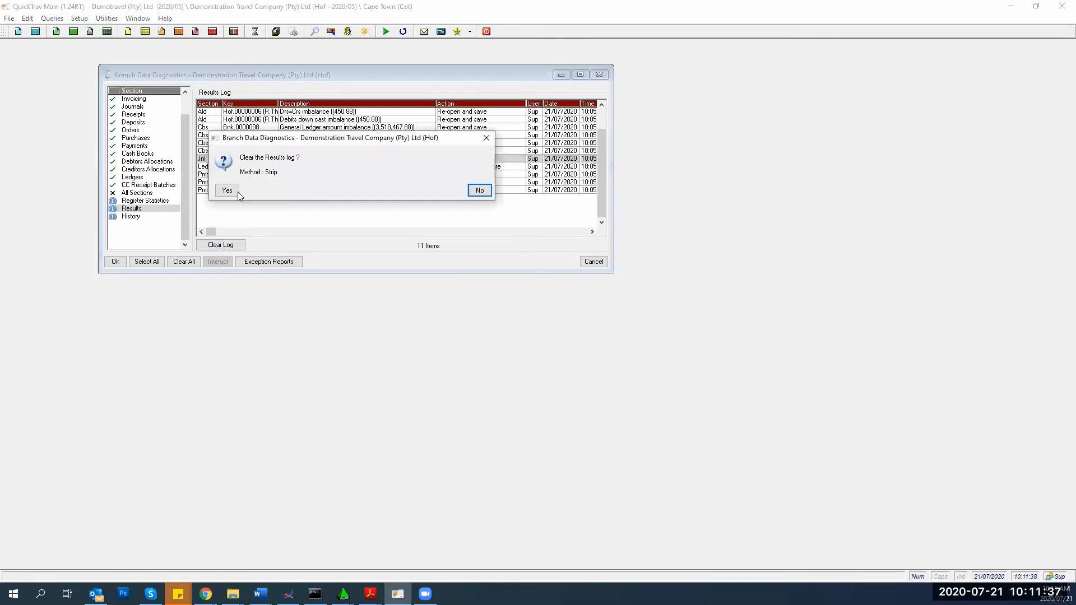
pyautogui.click(230, 189)
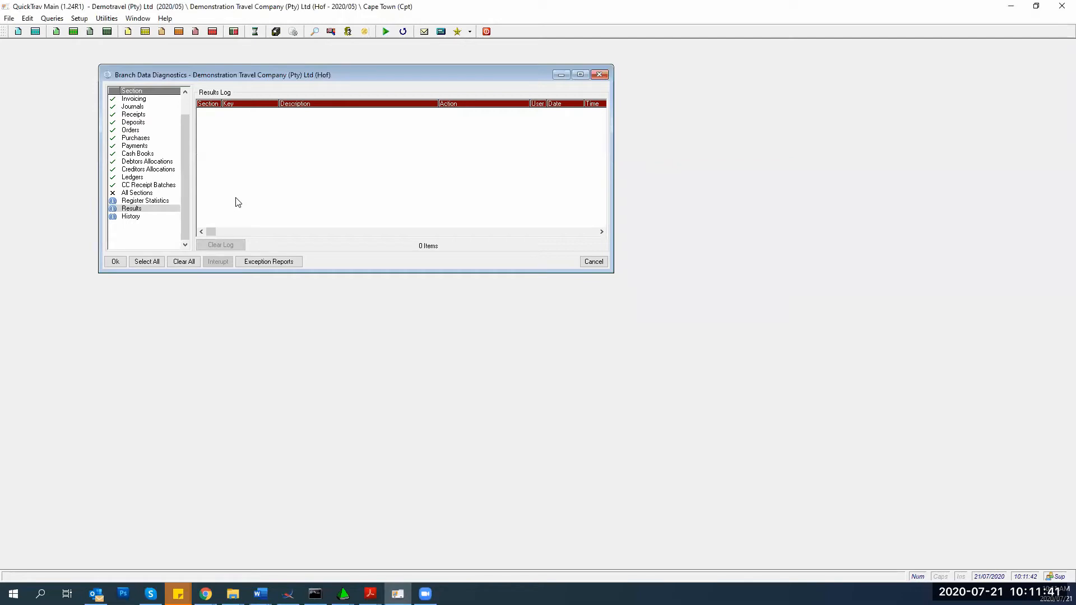
pyautogui.click(115, 262)
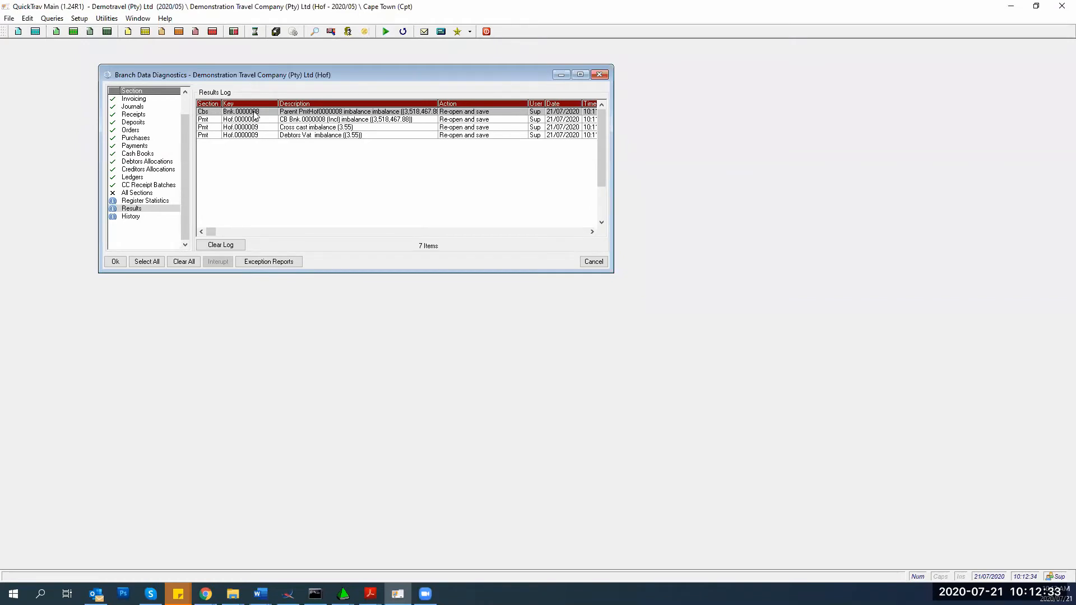
# Open the cash book entry behind the Cbs parent payment imbalance and compare it with its source payment voucher
pyautogui.doubleClick(286, 115)
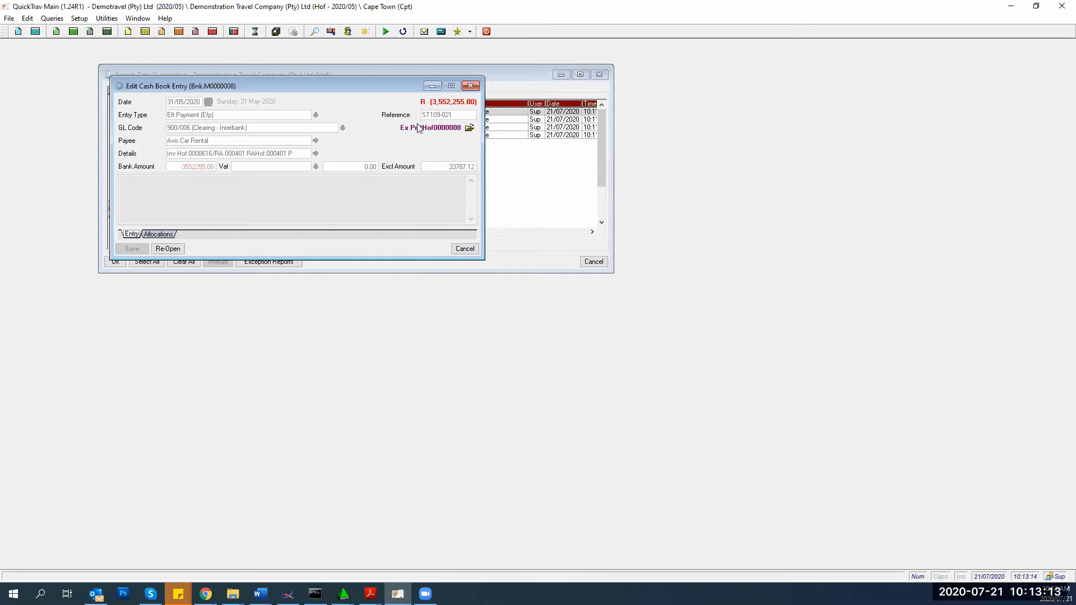
pyautogui.click(468, 129)
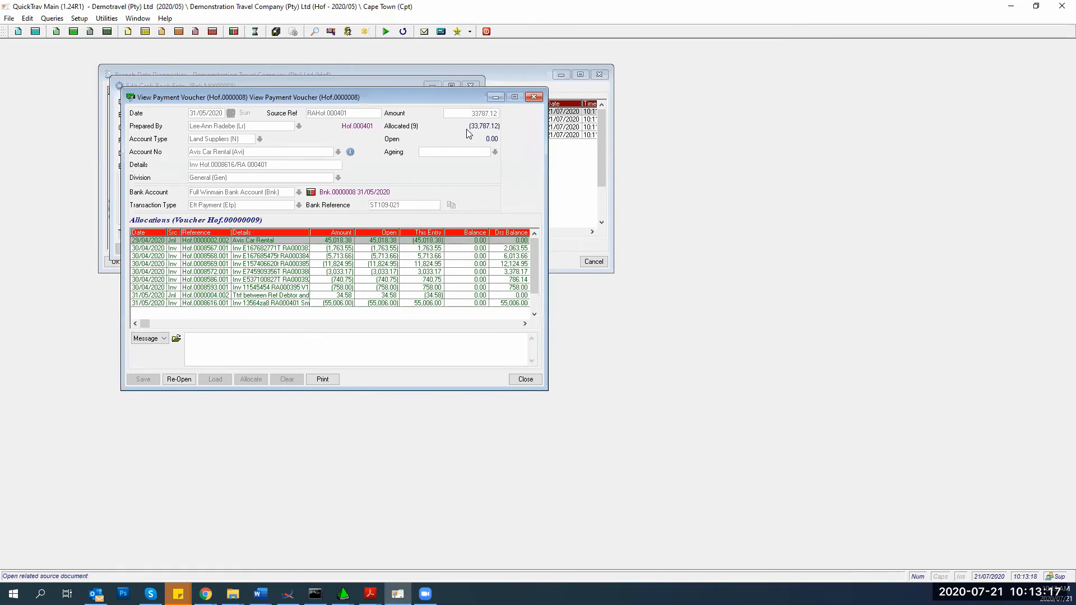
pyautogui.moveTo(413, 102); pyautogui.dragTo(628, 93)
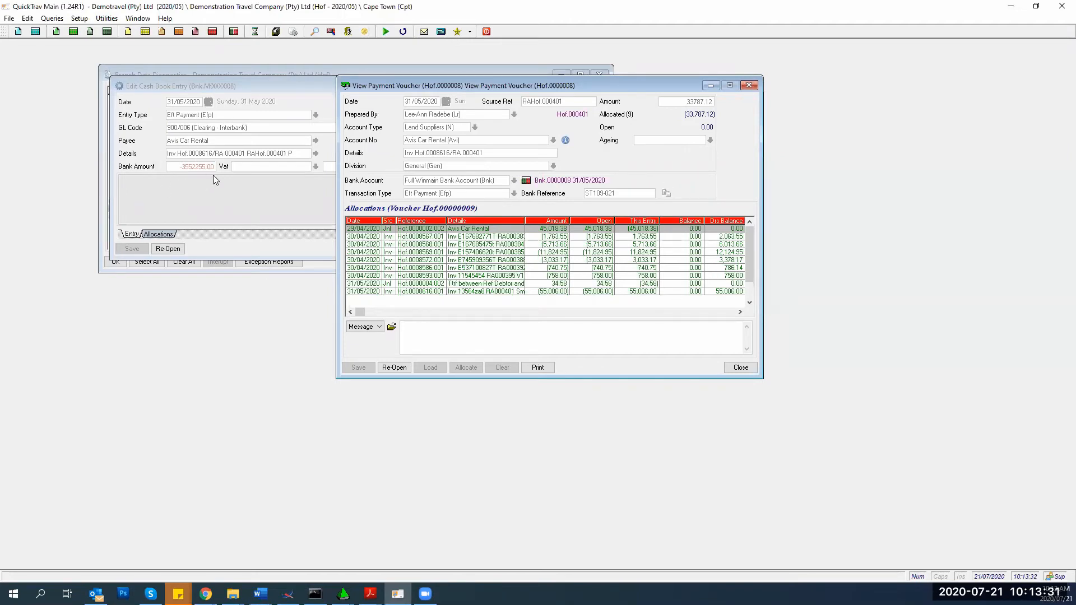
pyautogui.moveTo(455, 86); pyautogui.dragTo(569, 101)
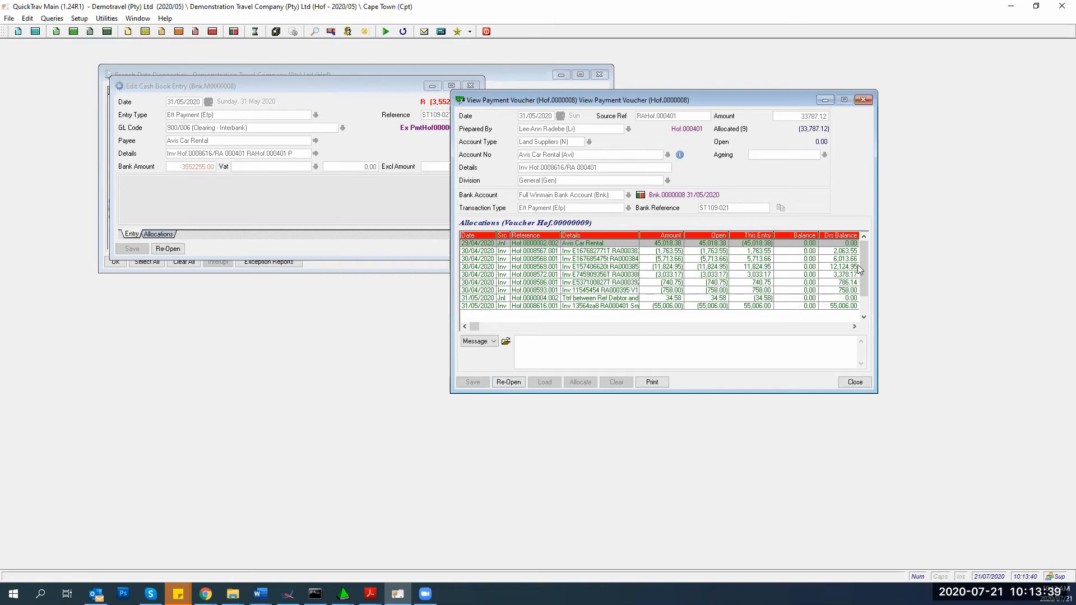
pyautogui.click(825, 259)
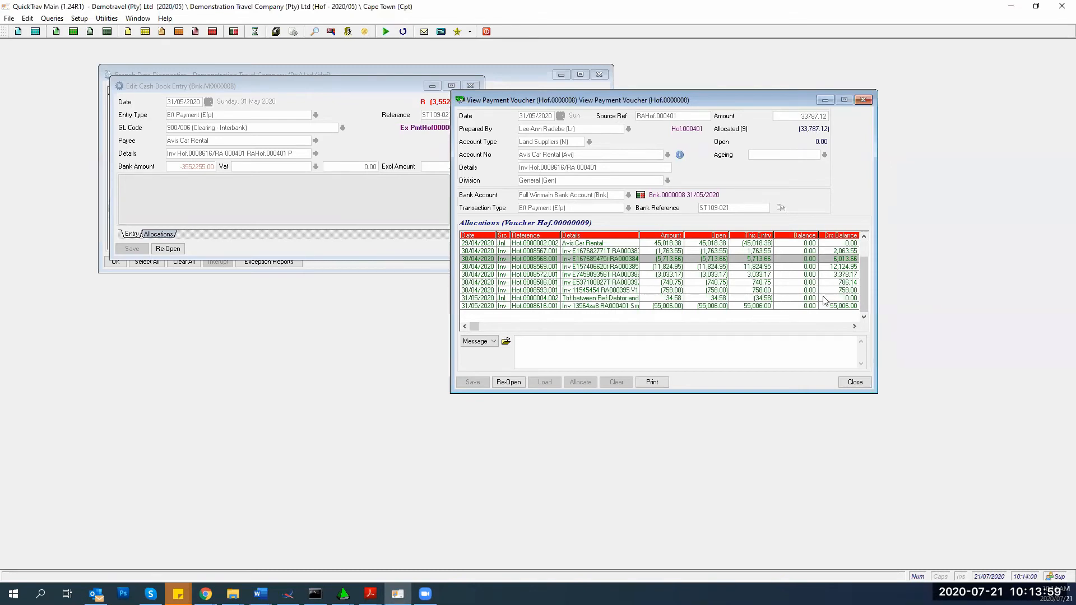
pyautogui.click(855, 386)
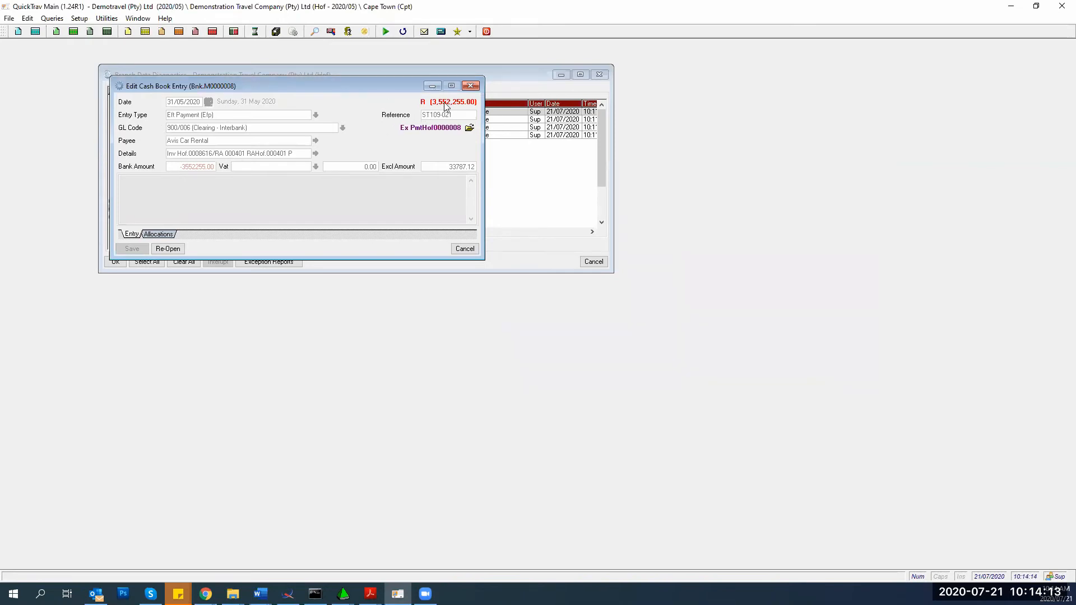
# Reopen the Avis Car Rental payment voucher for editing from the cash book entry
pyautogui.click(167, 249)
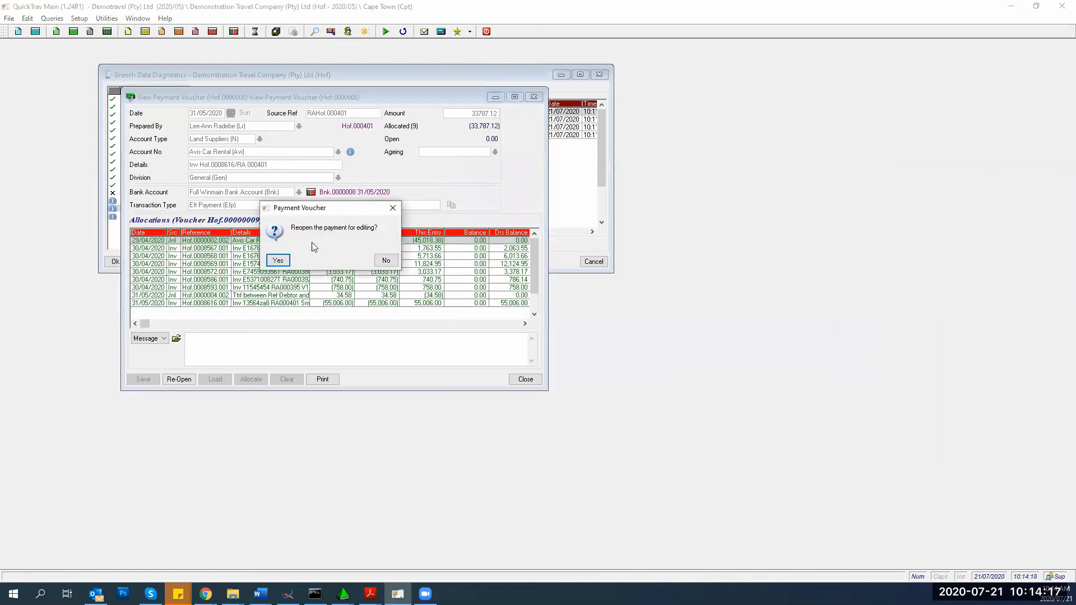
pyautogui.click(280, 261)
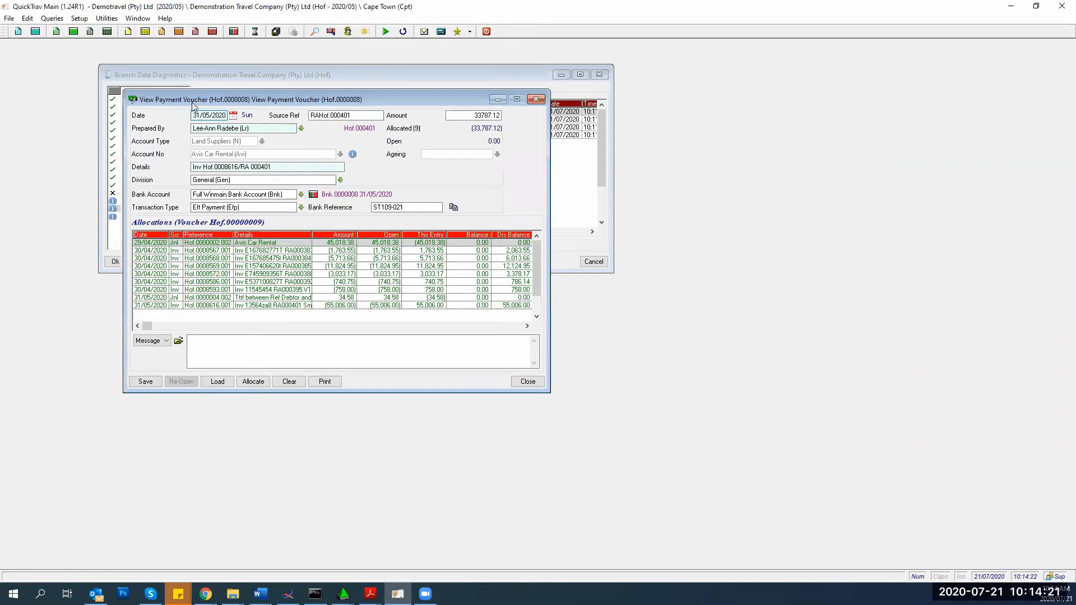
pyautogui.moveTo(192, 104); pyautogui.dragTo(474, 112)
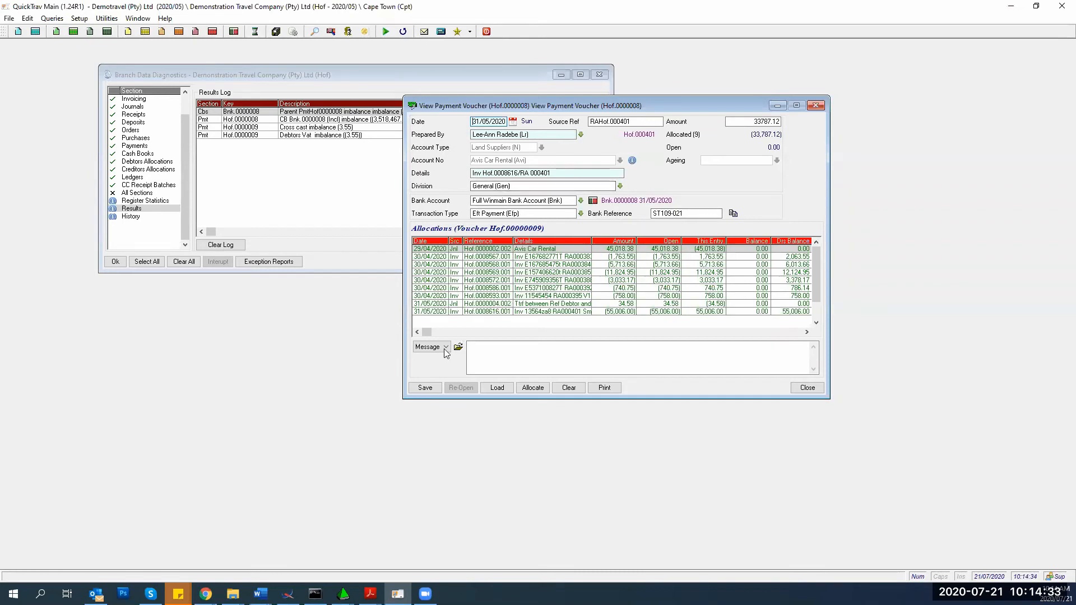
# Save the reopened Avis Car Rental payment voucher as closed despite unpaid debtor invoices, and close the blank new voucher
pyautogui.click(425, 388)
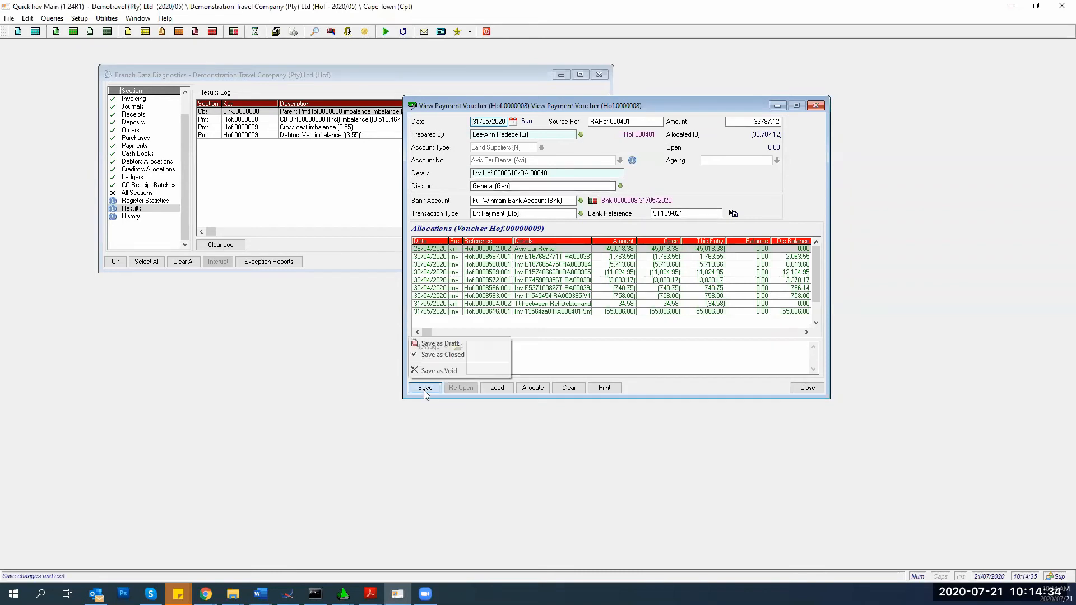
pyautogui.click(461, 355)
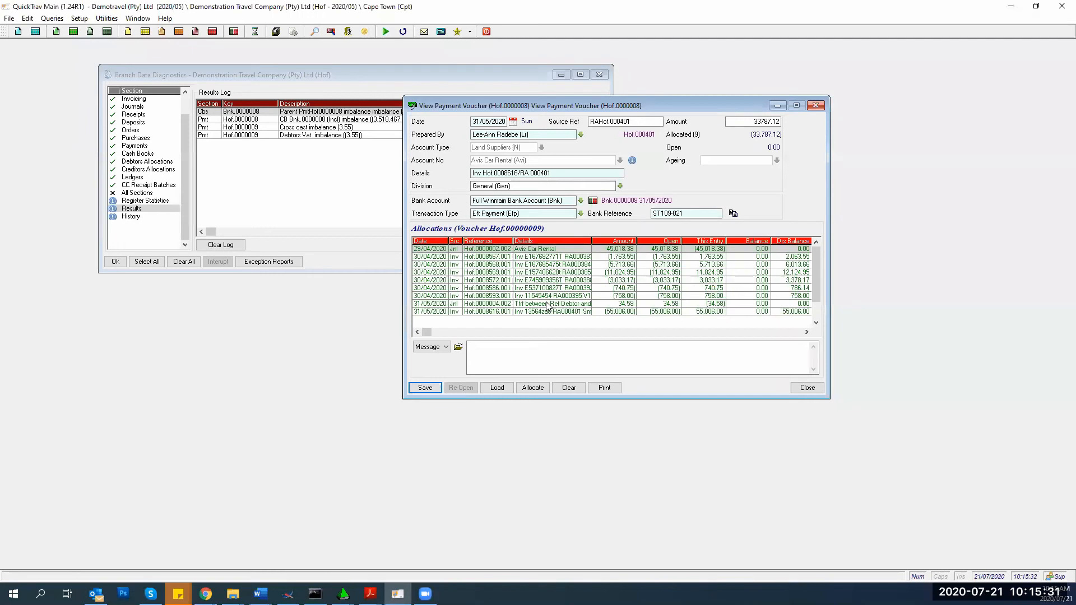
pyautogui.click(423, 387)
pyautogui.click(421, 356)
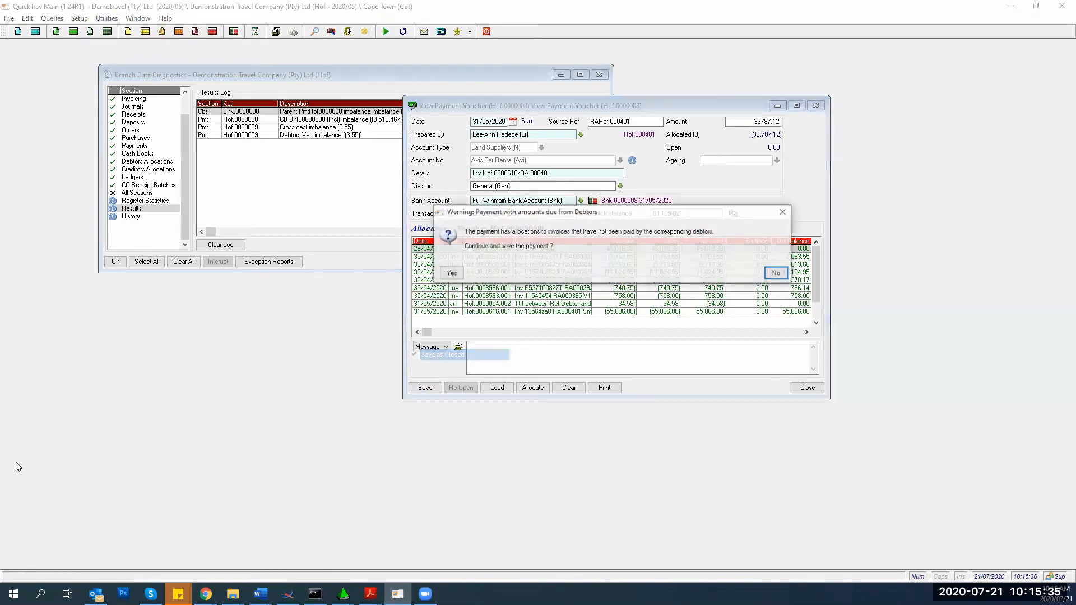
pyautogui.click(449, 273)
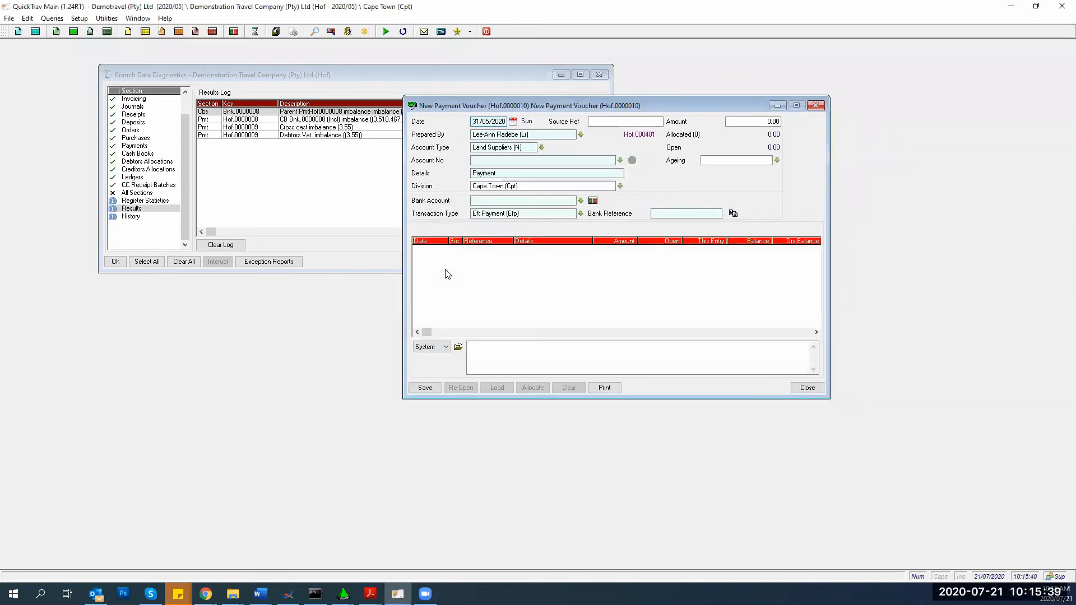
pyautogui.click(815, 105)
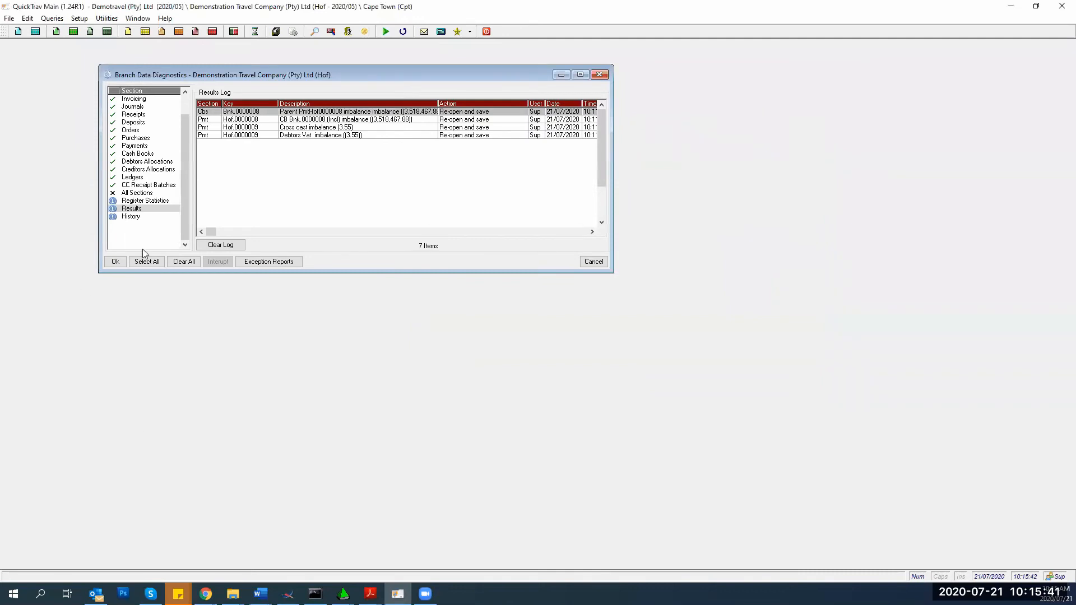
# Clear the diagnostics results log and rerun the selected branch data diagnostics
pyautogui.click(218, 247)
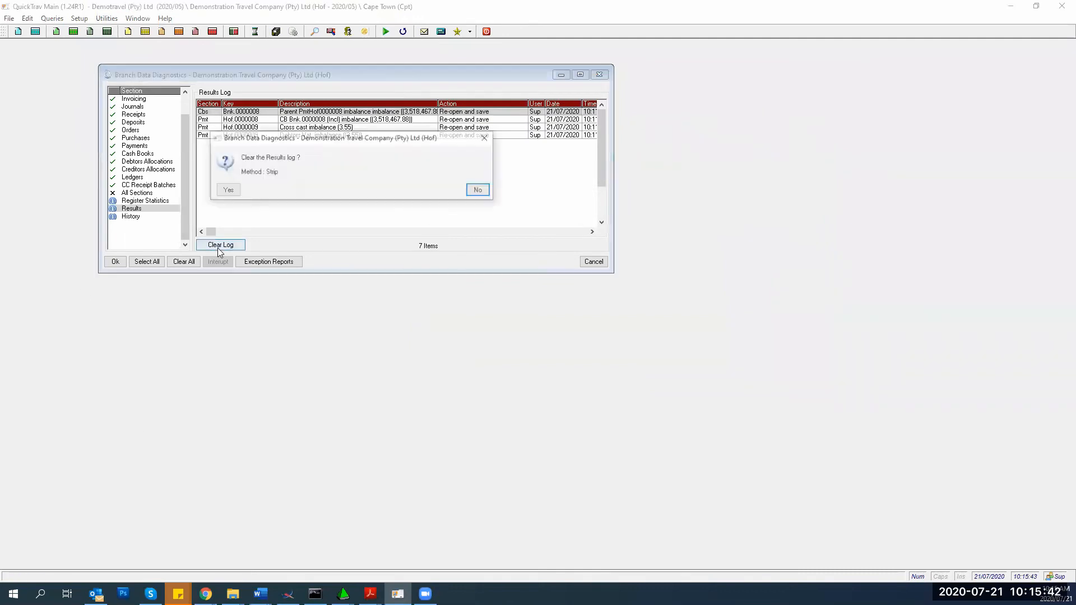
pyautogui.click(222, 193)
pyautogui.click(114, 261)
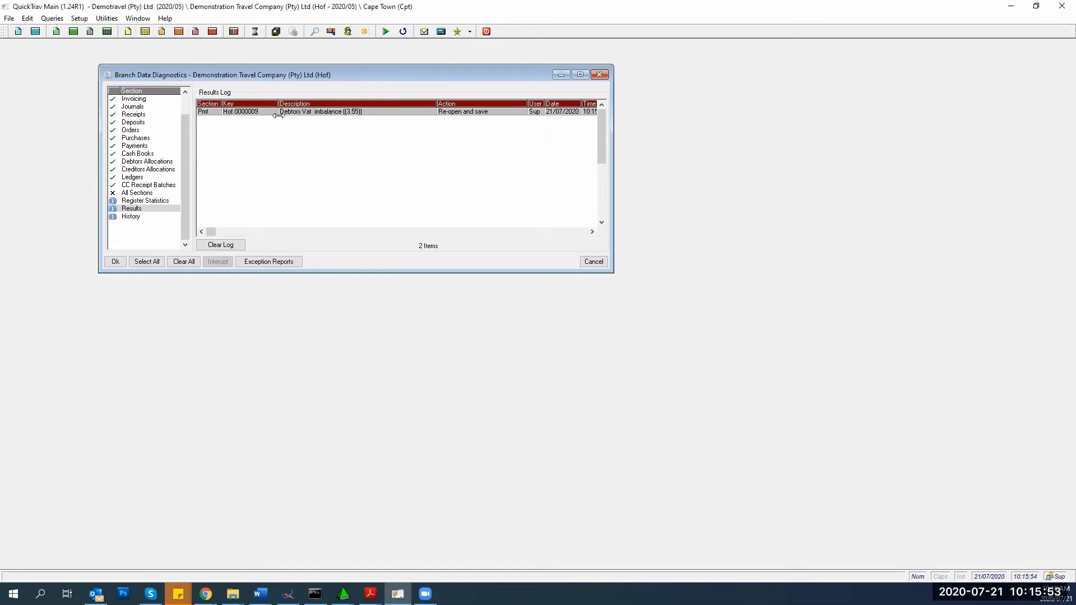
# Open the payment voucher behind the Debtors Vat imbalance, reopen it for editing and check its negative amount
pyautogui.doubleClick(351, 113)
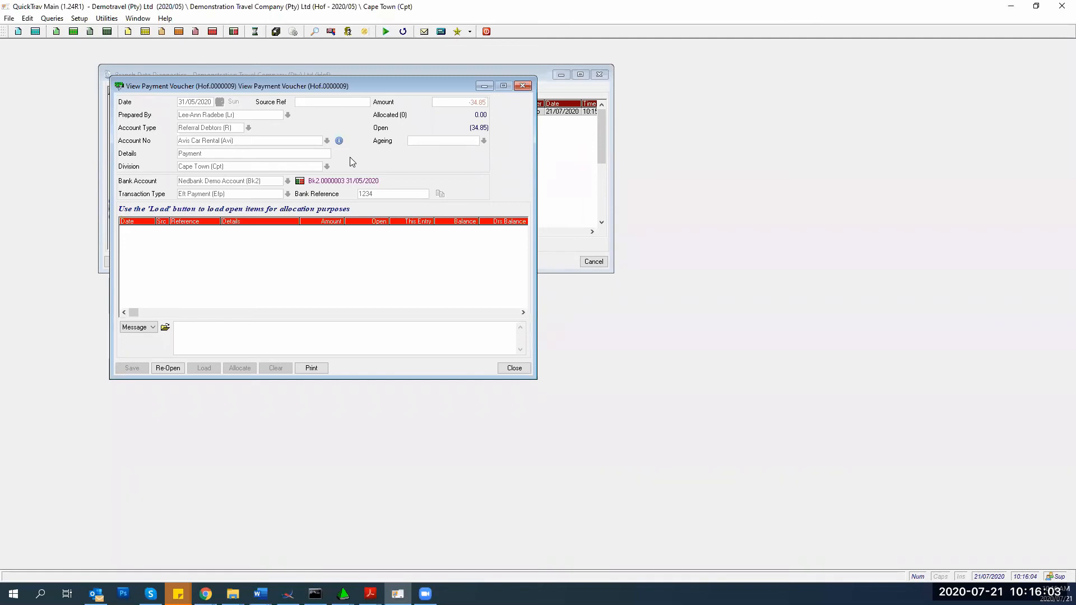
pyautogui.click(158, 370)
pyautogui.click(262, 251)
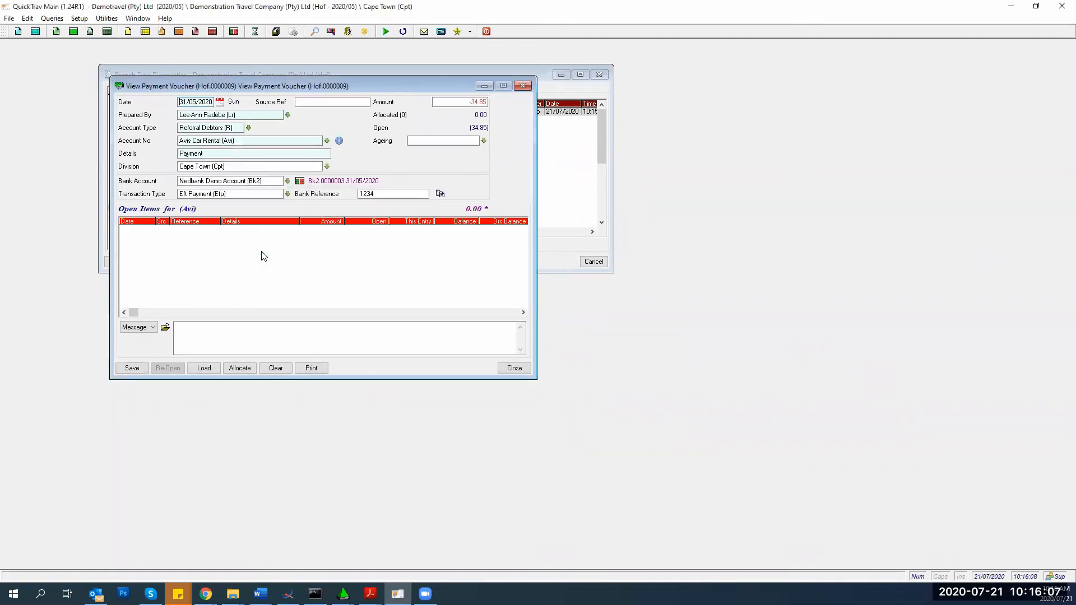
pyautogui.click(459, 102)
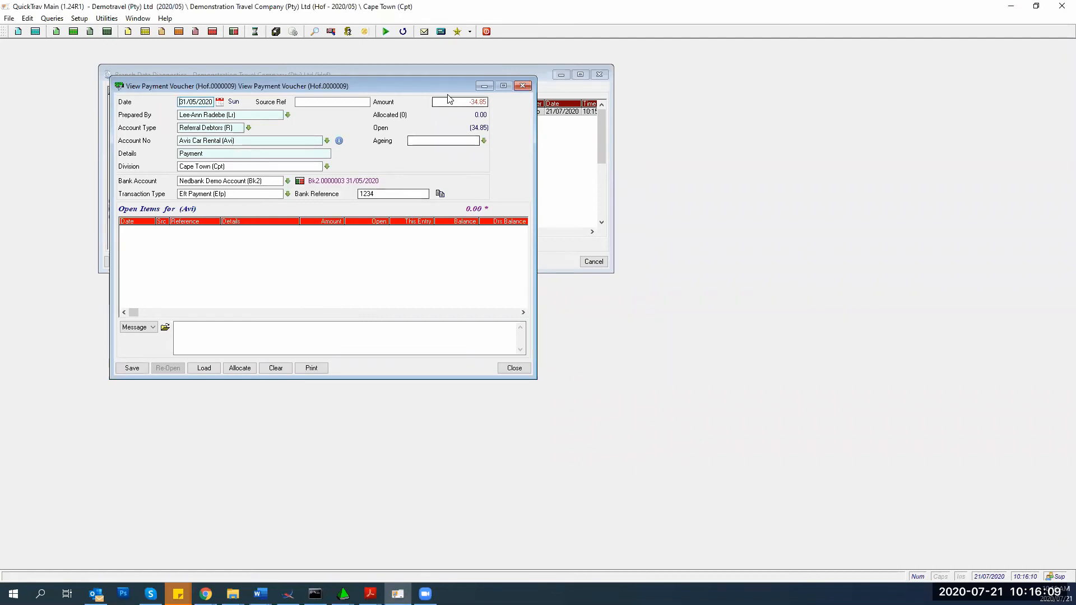
pyautogui.press('Delete')
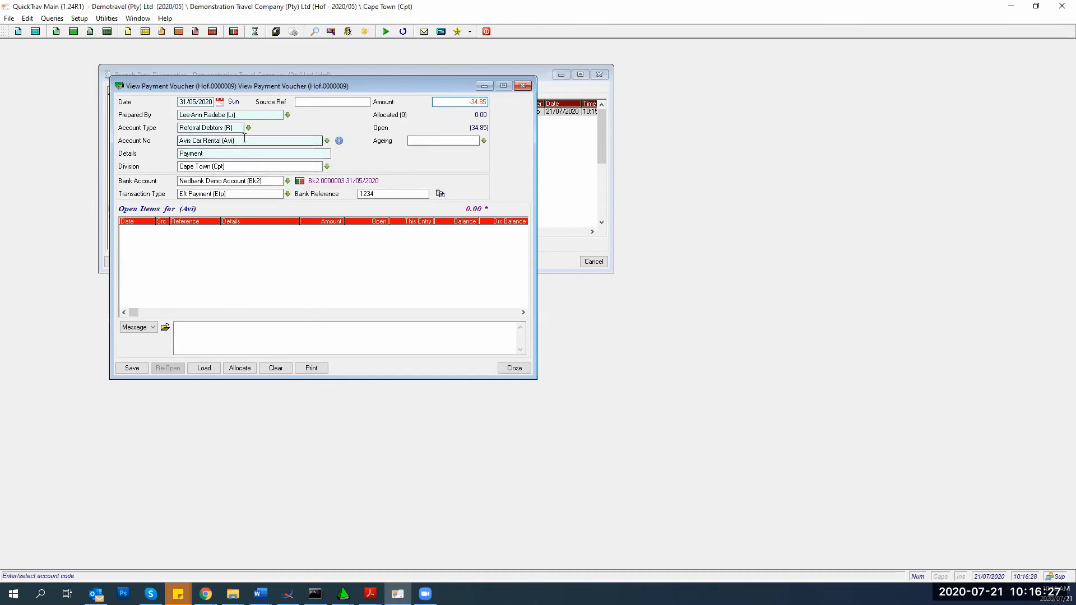
pyautogui.click(453, 103)
pyautogui.write('-')
# Save the reopened referral debtor payment voucher as void
pyautogui.click(133, 367)
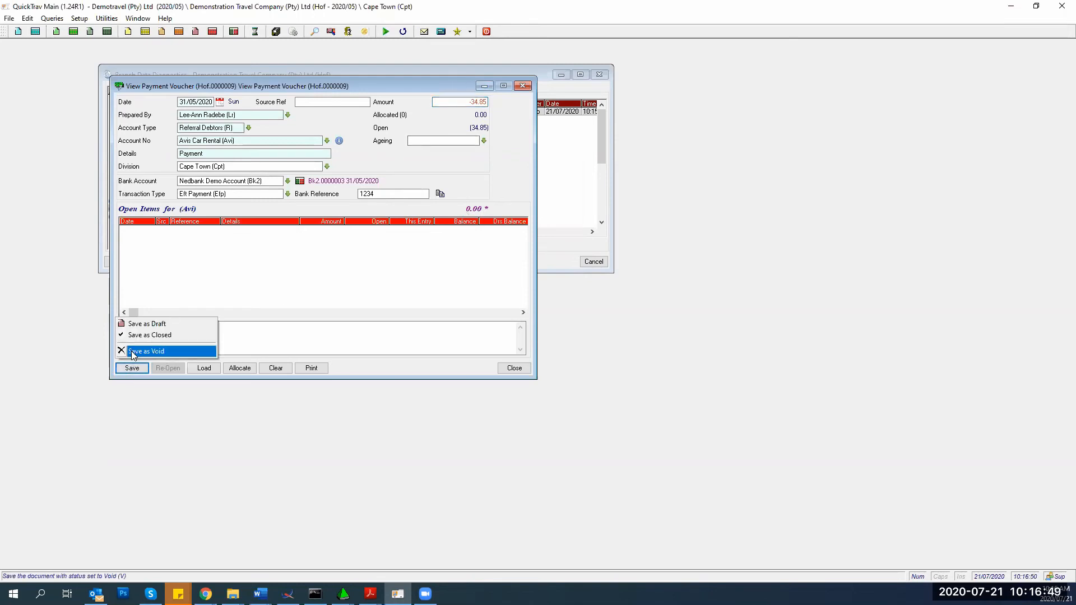
pyautogui.click(135, 352)
pyautogui.click(212, 260)
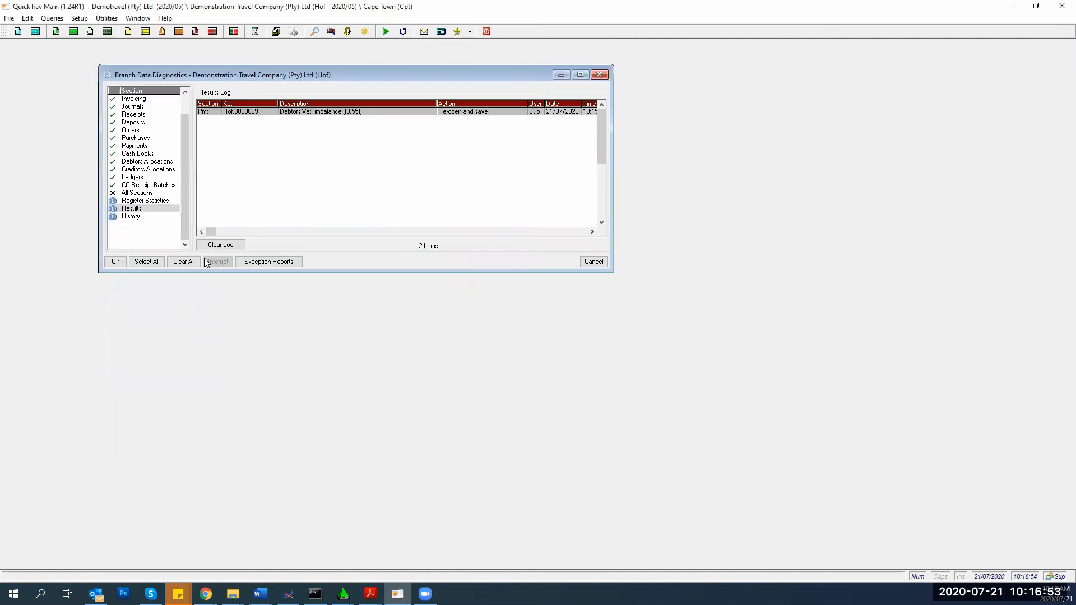
# Clear the results log again and run the selected diagnostics once more to recheck the voided payment
pyautogui.click(229, 247)
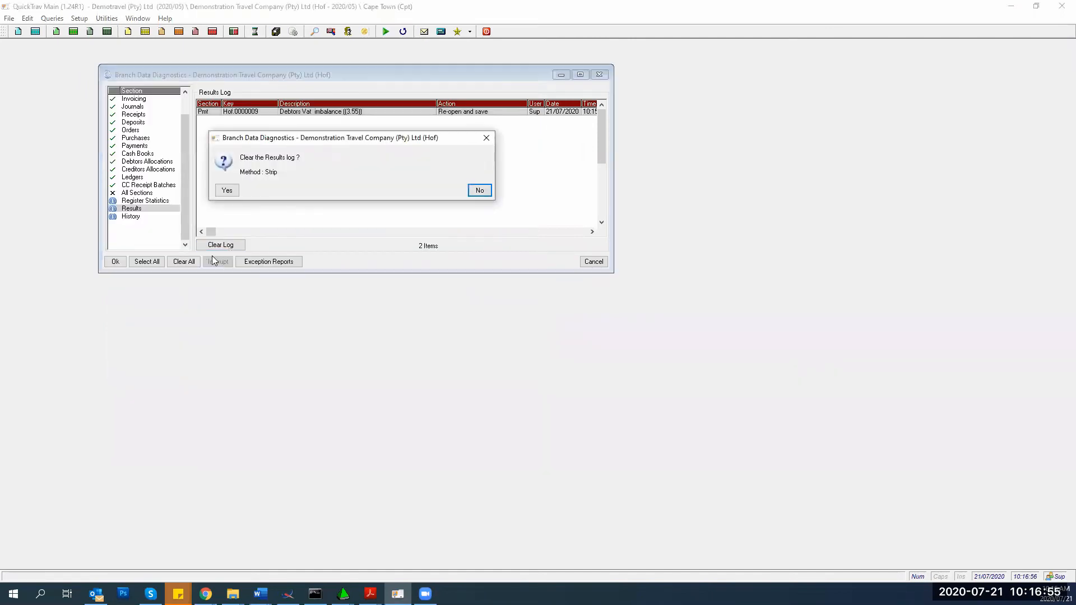
pyautogui.click(223, 191)
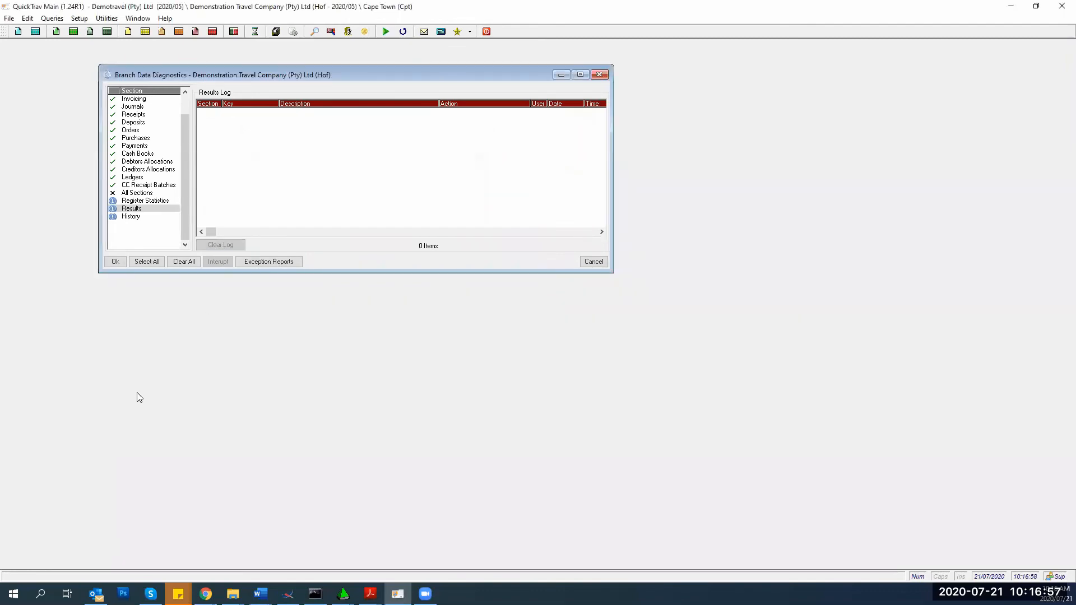
pyautogui.click(115, 262)
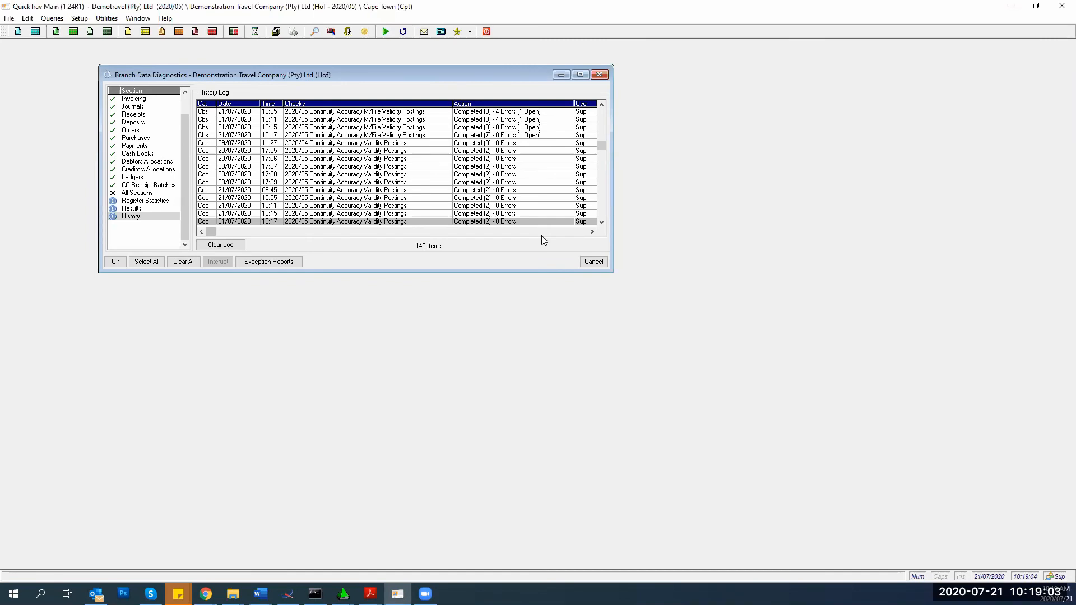
# Review the error and open-item results of past runs in the diagnostics history log, and close Branch Data Diagnostics
pyautogui.click(485, 120)
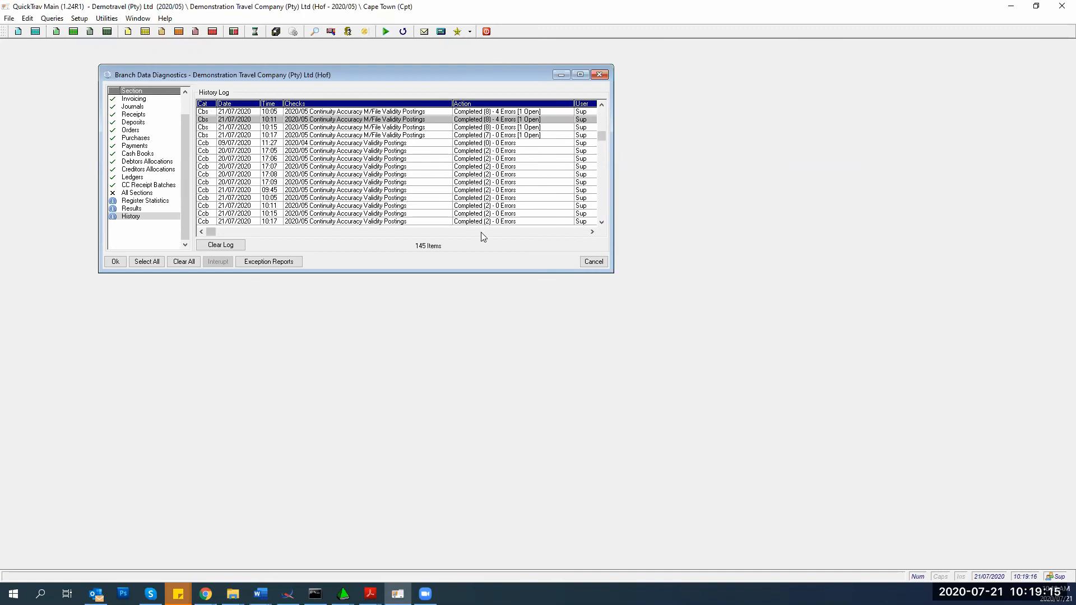
pyautogui.scroll(4, 488, 187)
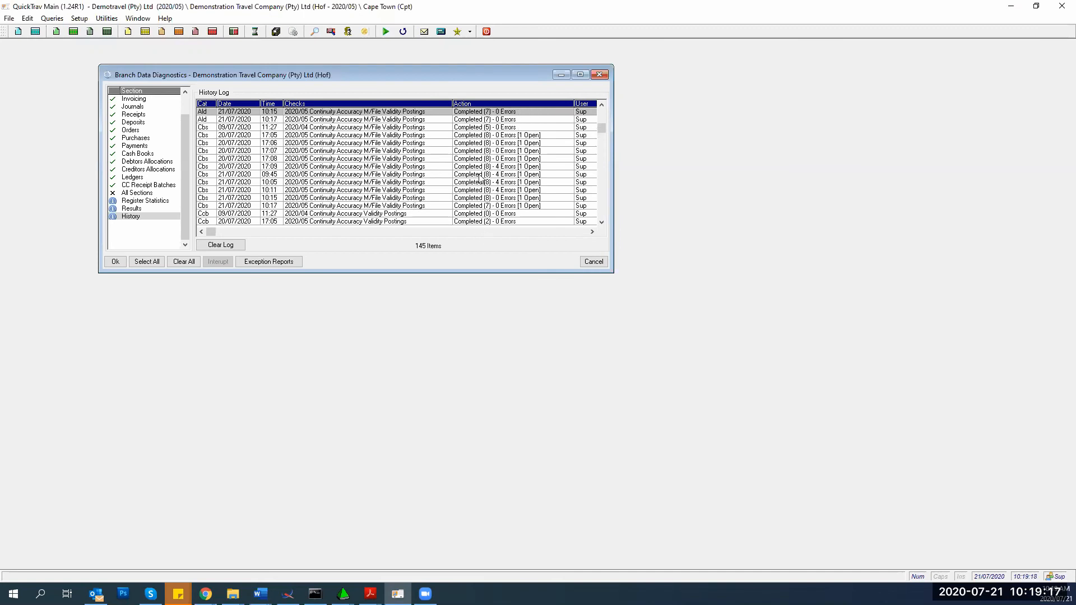
pyautogui.scroll(5, 477, 179)
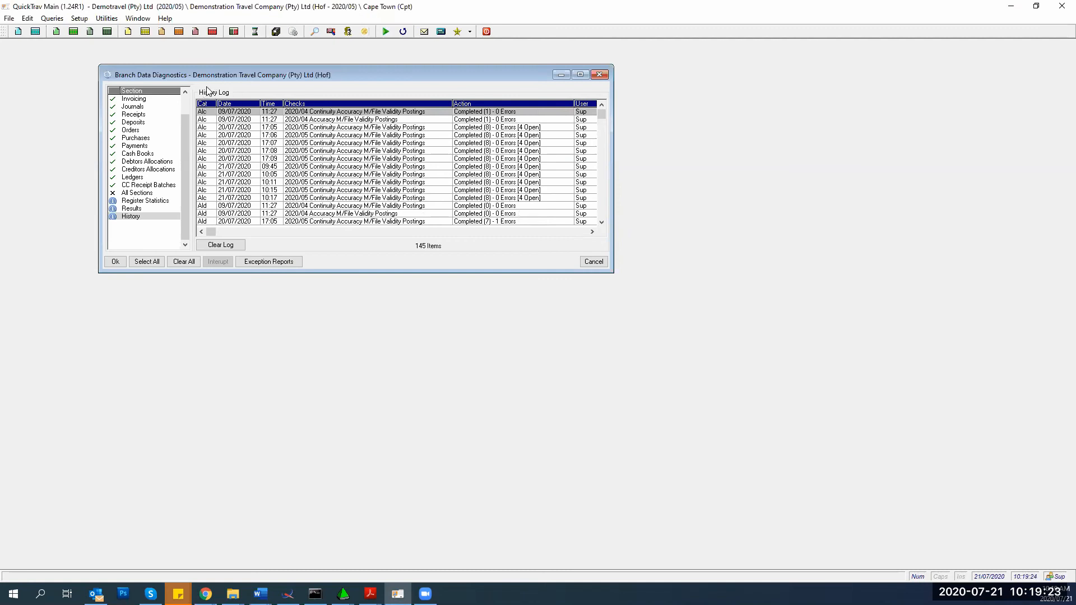
pyautogui.press('Down')
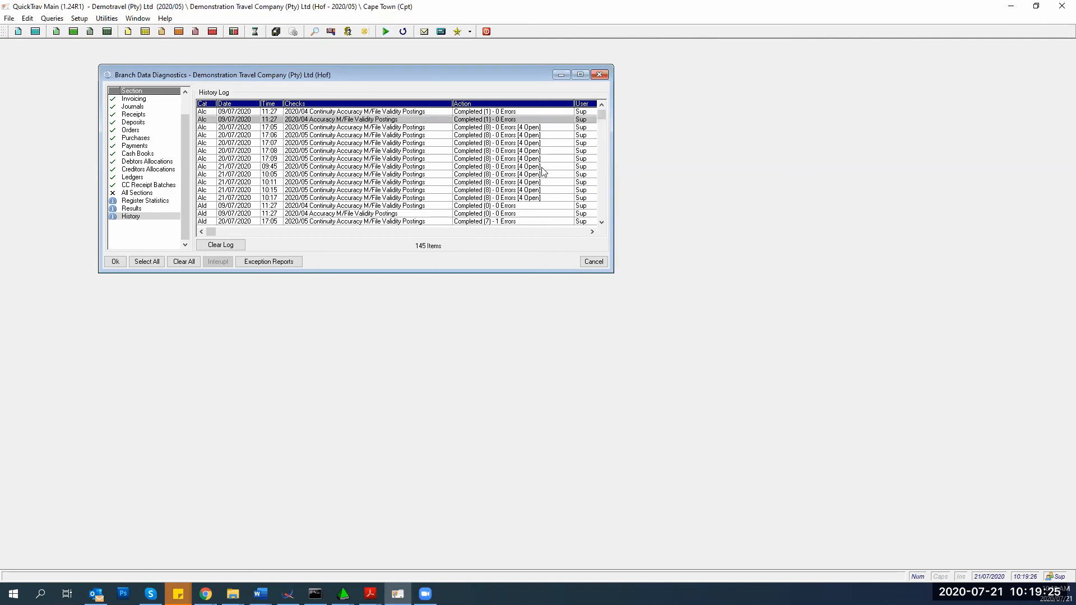
pyautogui.click(524, 167)
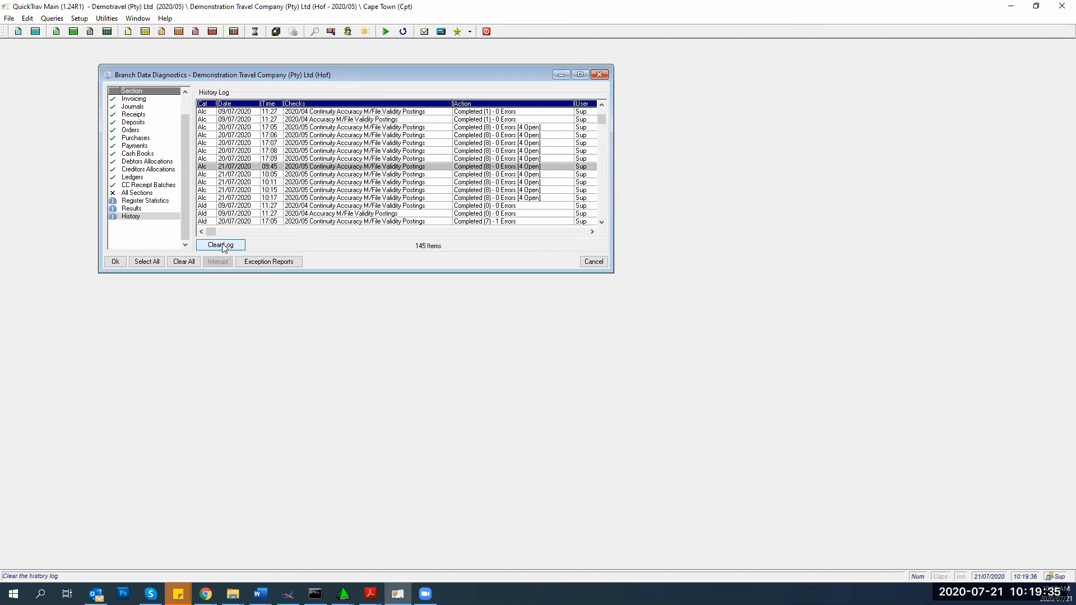
pyautogui.scroll(-9, 339, 162)
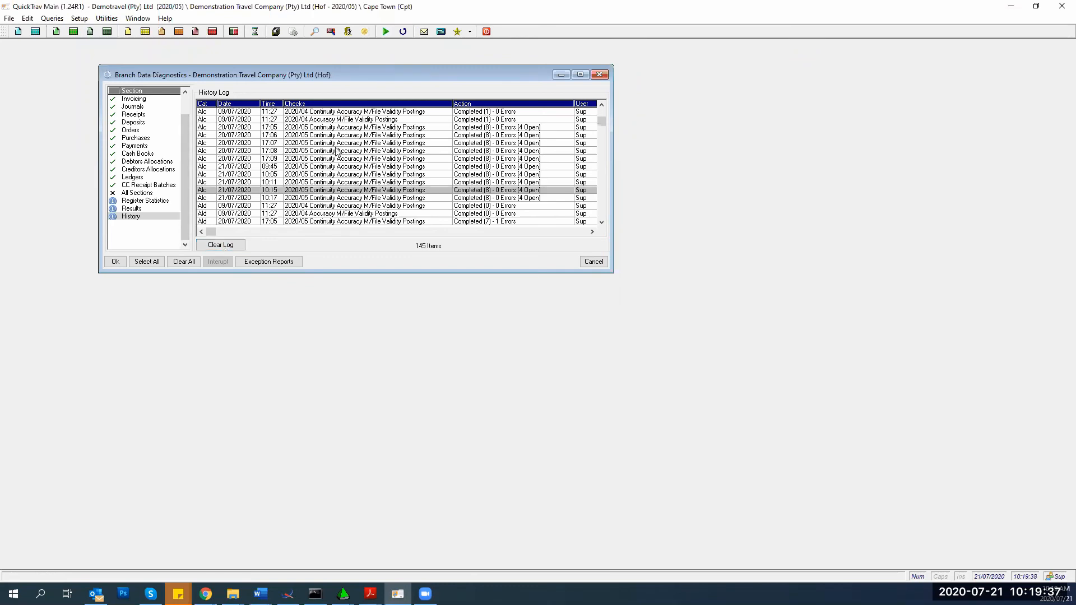
pyautogui.scroll(-8, 370, 197)
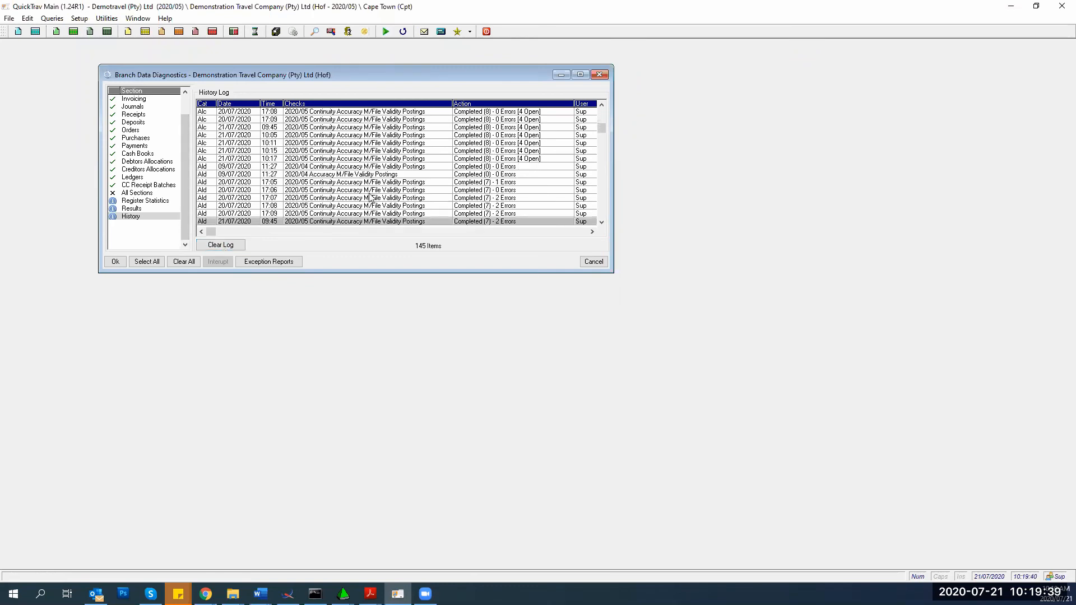
pyautogui.scroll(-5, 368, 202)
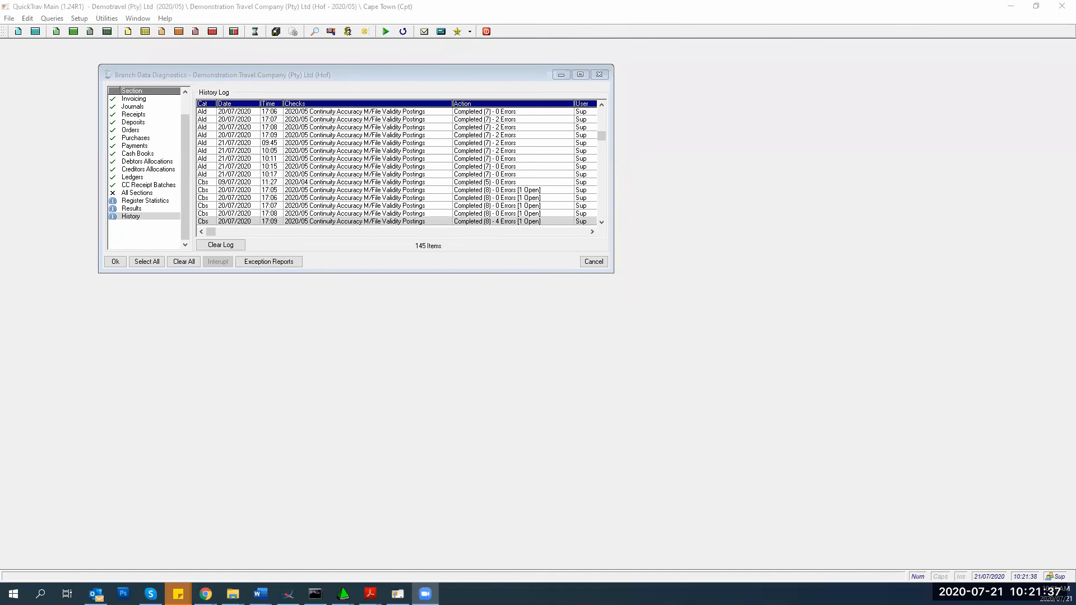
pyautogui.click(594, 262)
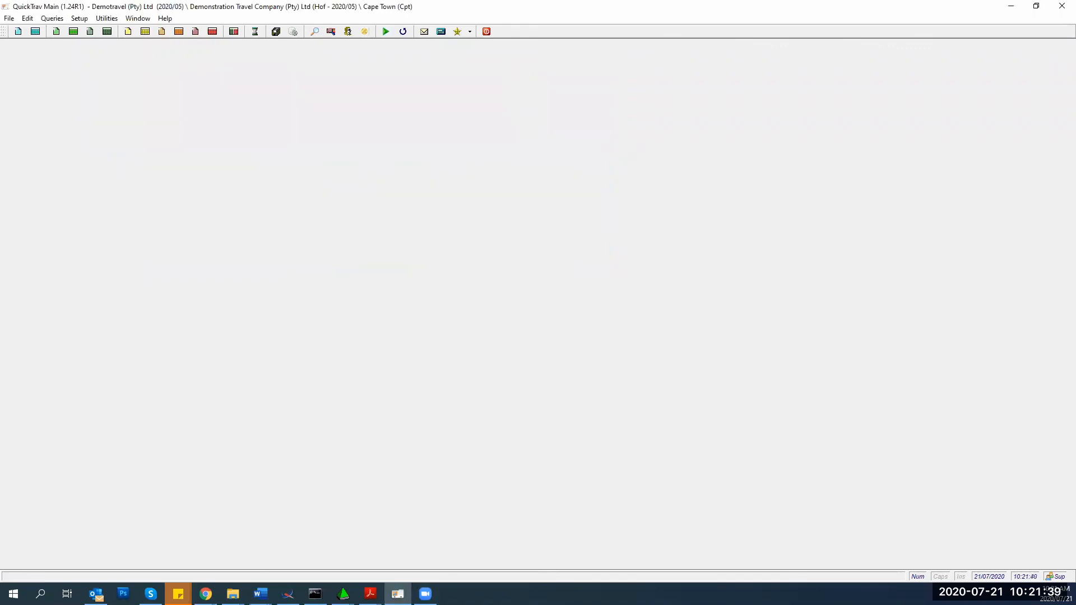